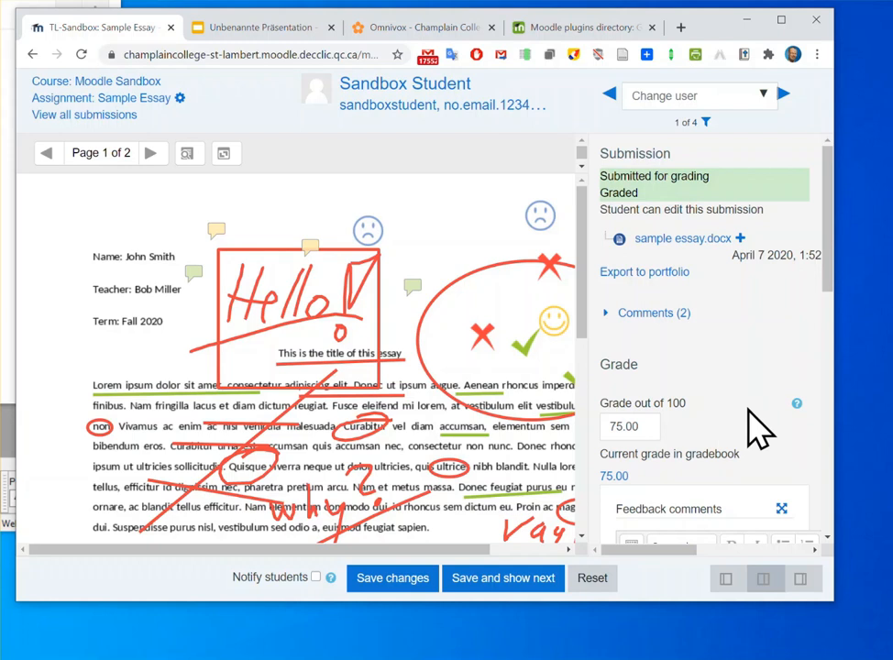
Review the student's grading panel from the grade and feedback comments down to the Feedback files area
scroll(750, 417, "down", 3)
scroll(750, 426, "down", 3)
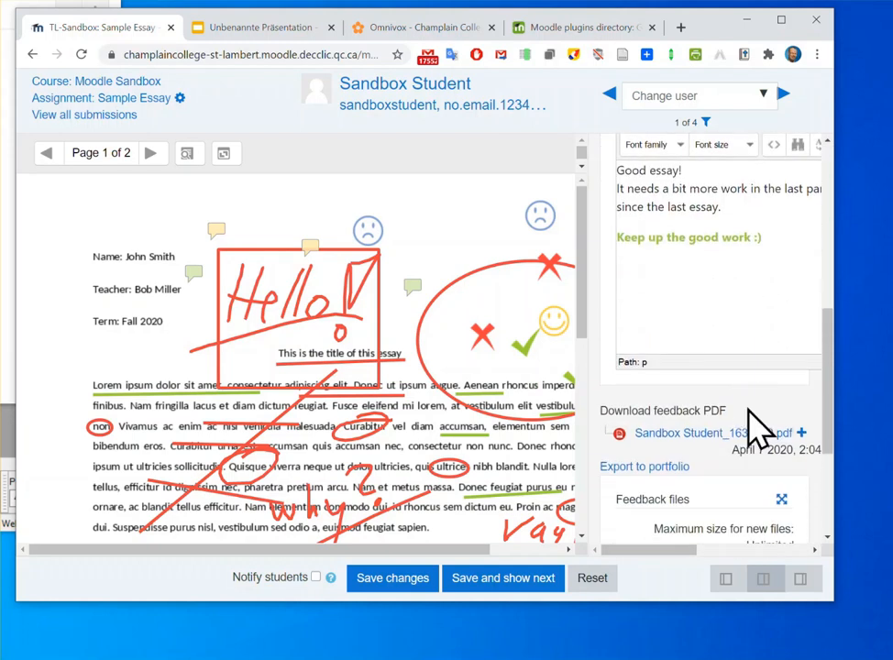
scroll(724, 424, "down", 3)
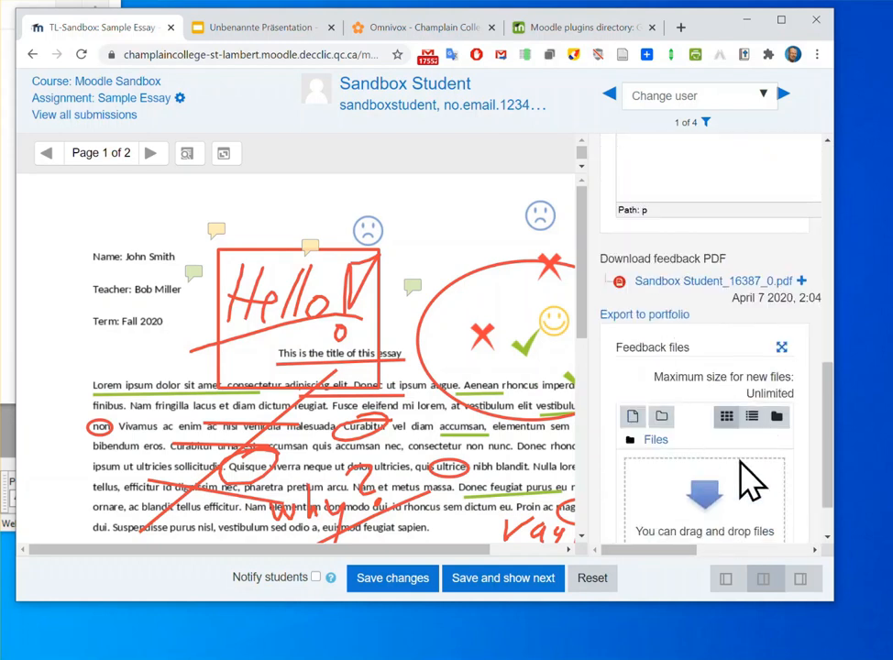
scroll(747, 474, "down", 1)
scroll(748, 461, "down", 1)
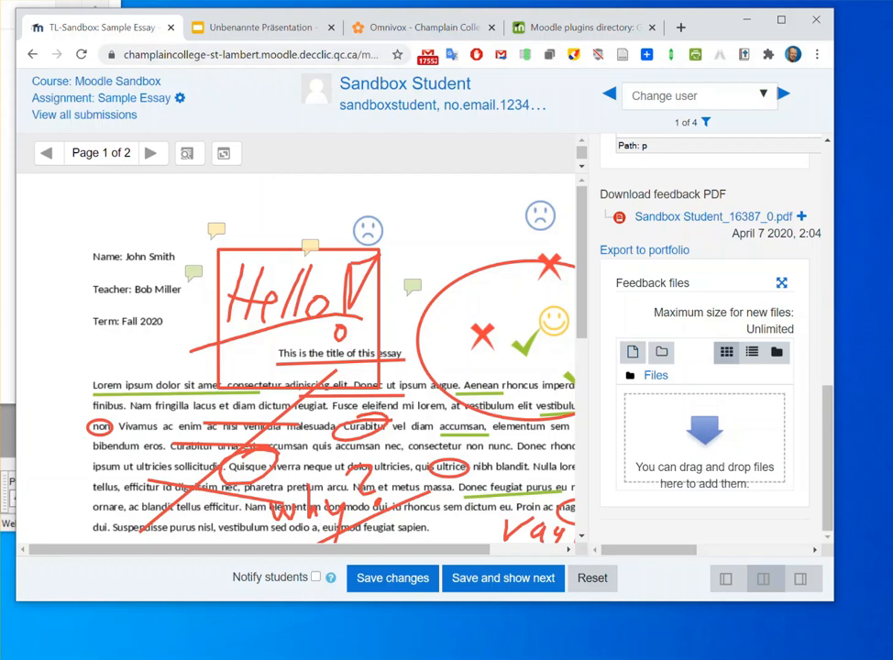
Switch to Audacity, enlarge its window and record a spoken feedback track about 24 seconds long
key("alt+Tab")
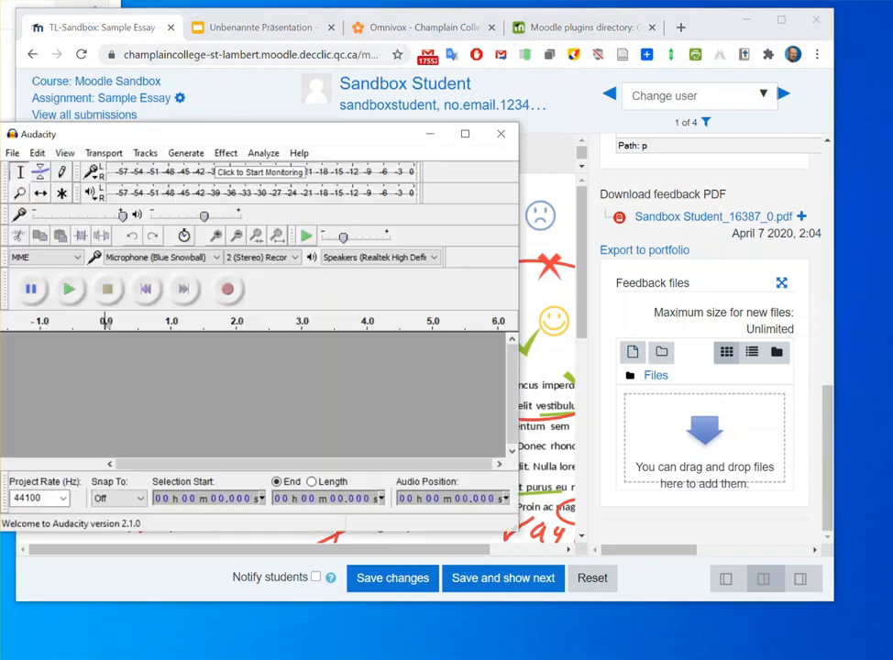
left_click_drag(209, 136, 243, 34)
left_click_drag(548, 429, 800, 608)
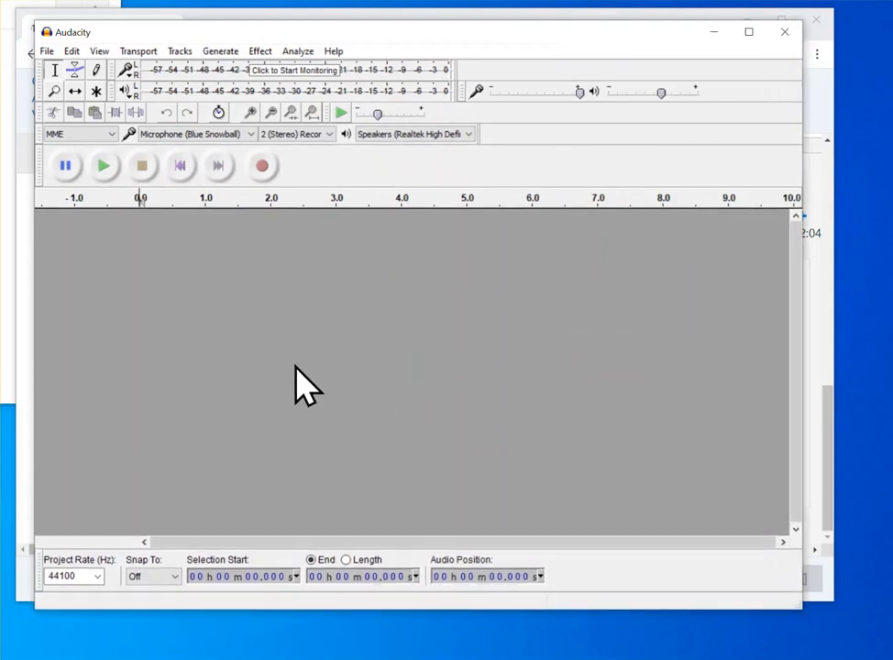
left_click(263, 165)
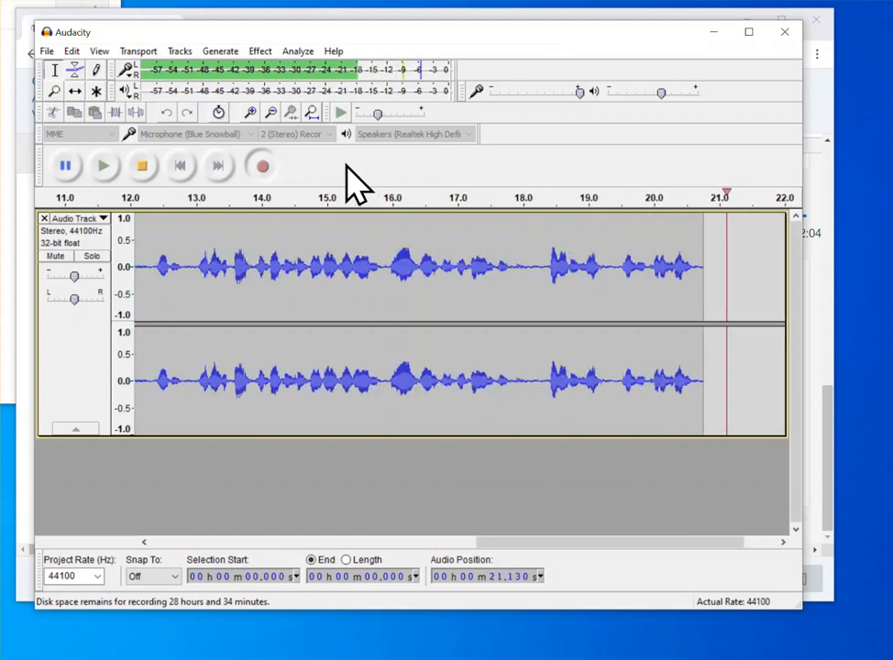
left_click(143, 167)
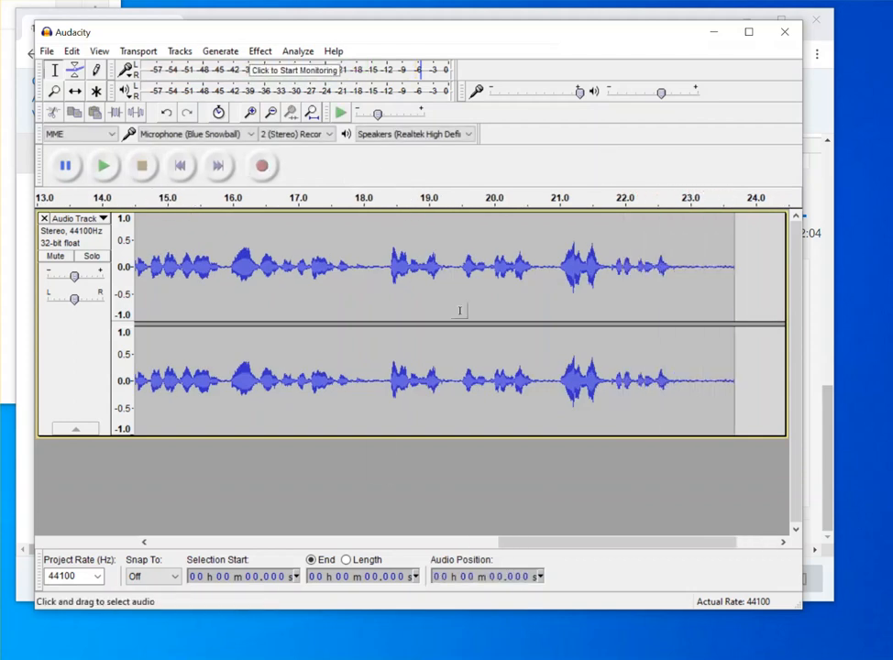
Export the recording as an MP3 named feedback-for-sandbox-student into the dum folder in Downloads, leaving the metadata blank
left_click(48, 53)
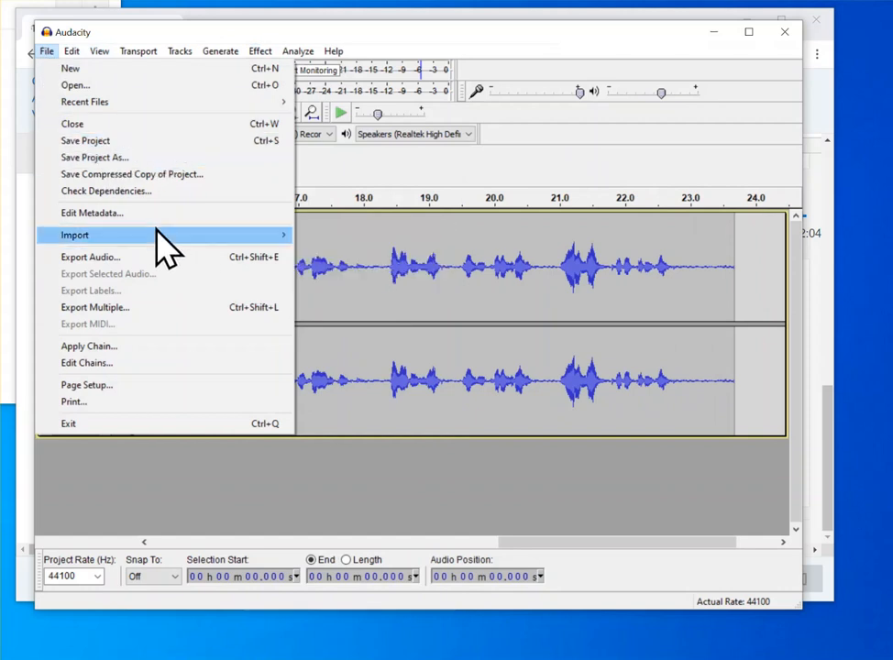
left_click(165, 259)
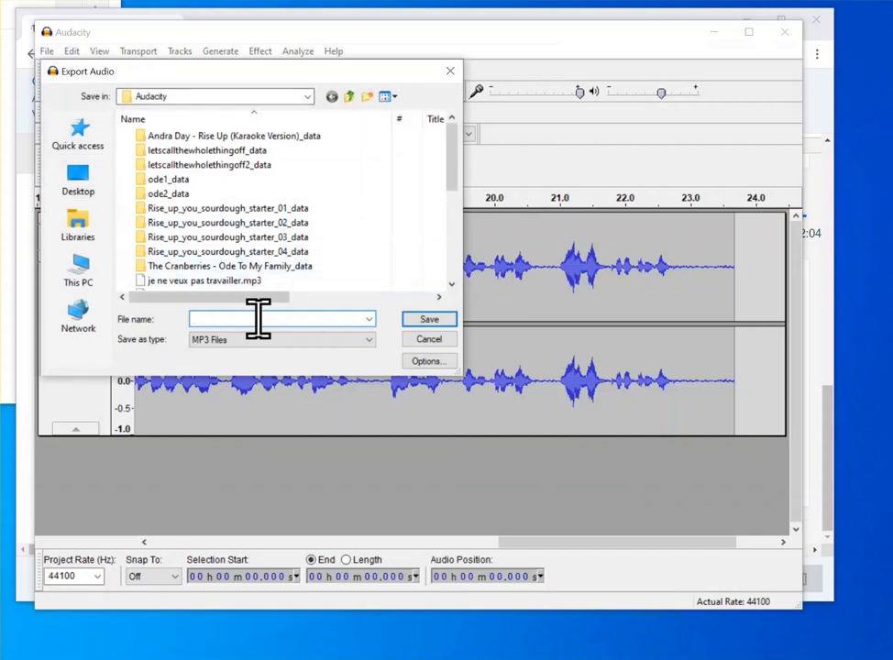
left_click(81, 181)
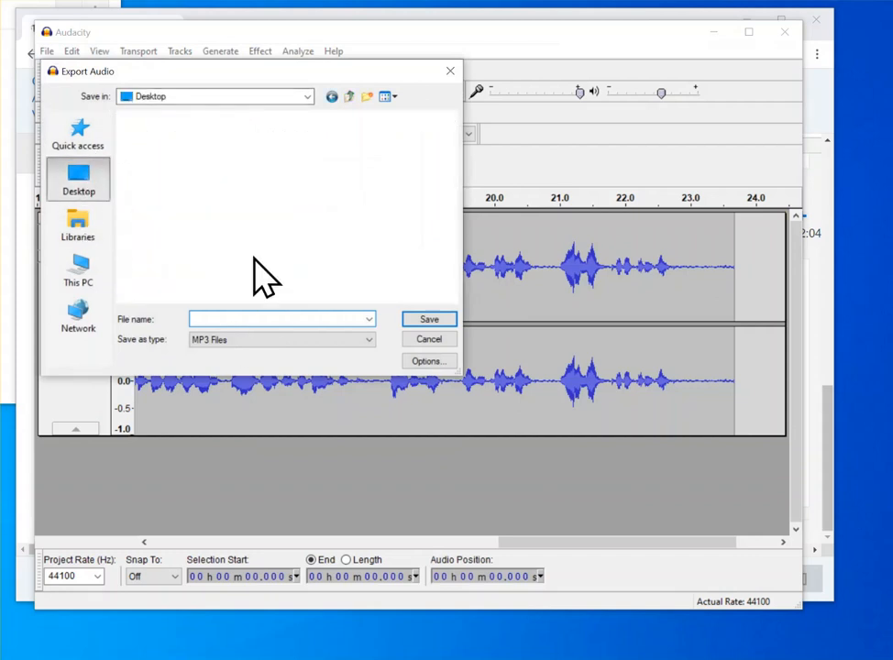
left_click(92, 287)
scroll(311, 192, "down", 3)
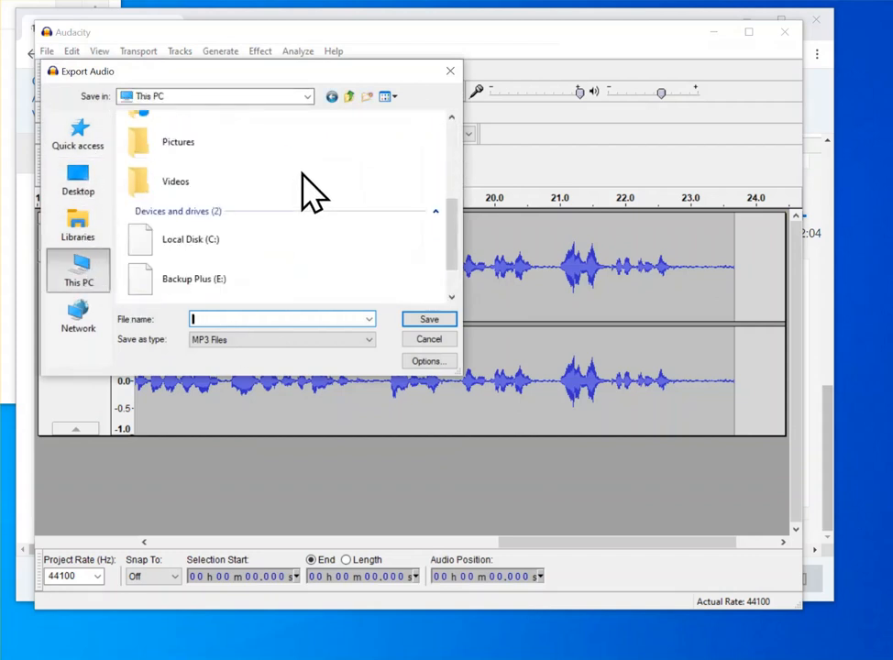
scroll(312, 192, "up", 2)
left_click(229, 174)
left_click(246, 319)
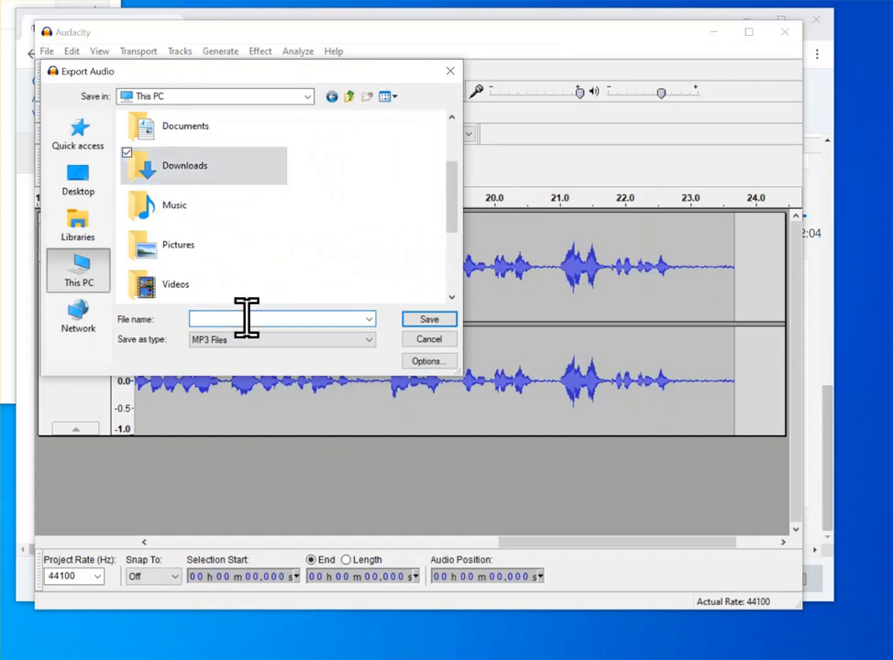
double_click(227, 171)
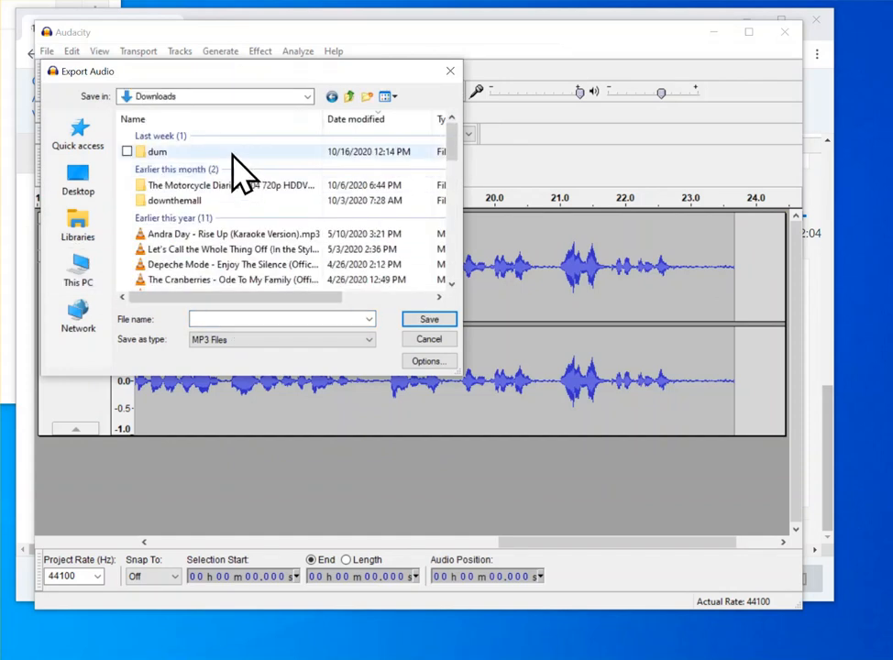
double_click(232, 154)
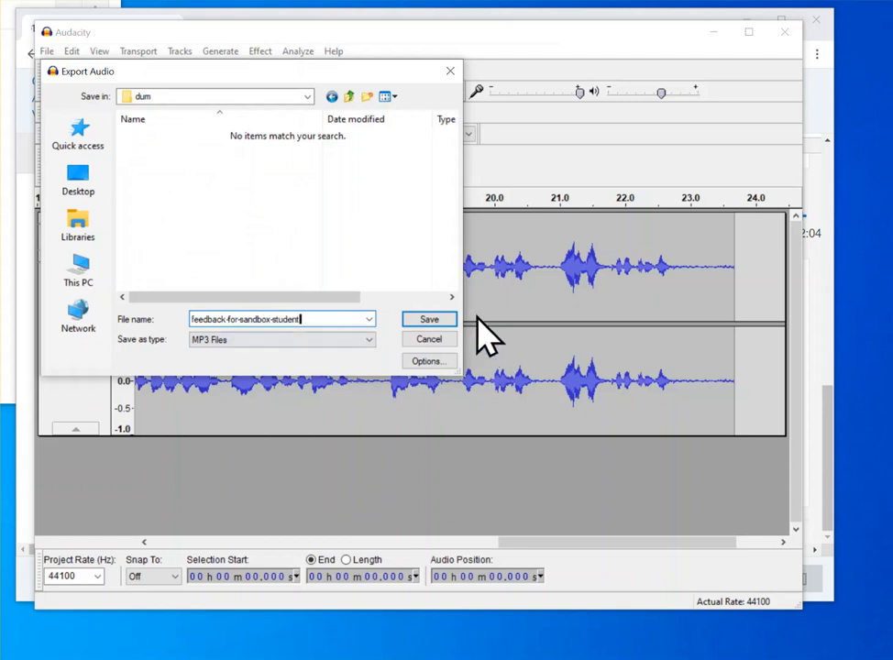
left_click(445, 318)
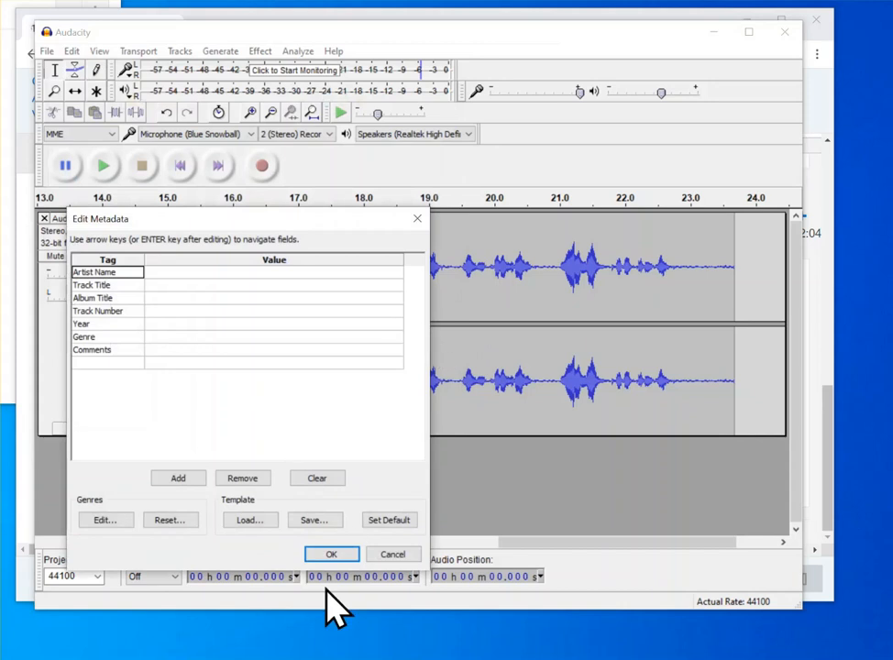
left_click(328, 555)
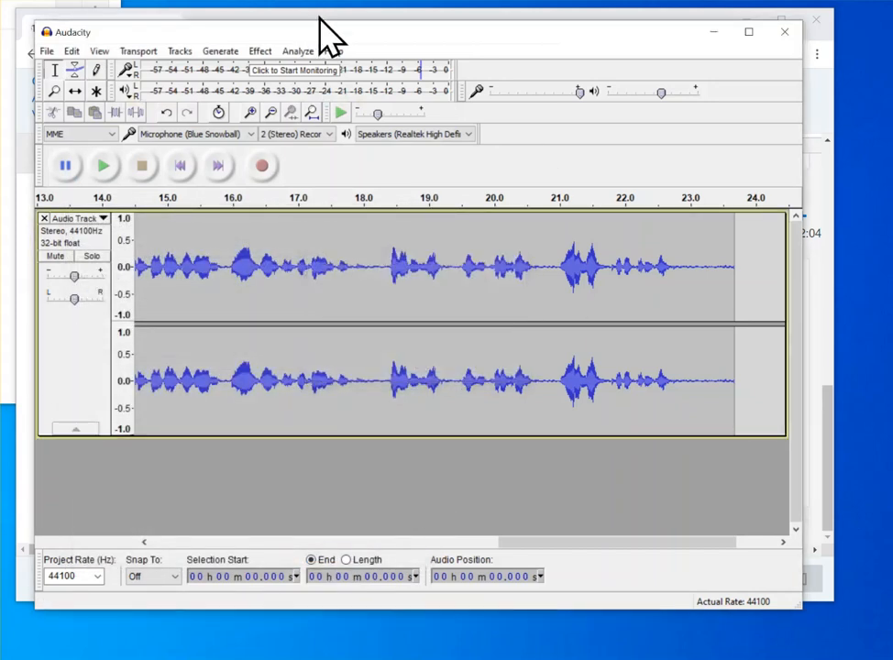
Add the exported feedback-for-sandbox-student MP3 from File Explorer to the Feedback files area of the Moodle grading page in Chrome
left_click(413, 18)
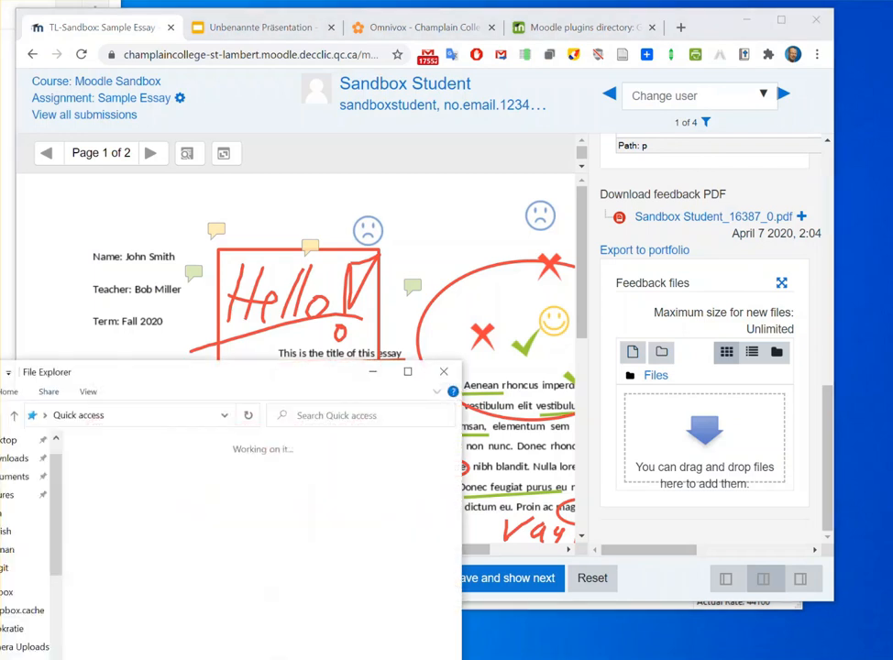
left_click_drag(98, 370, 0, 227)
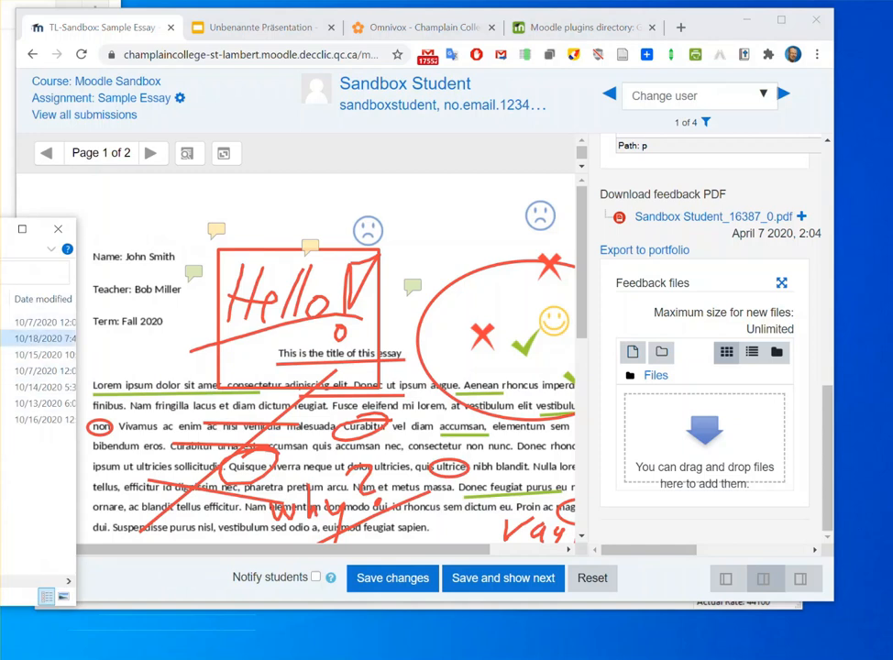
left_click_drag(41, 339, 735, 447)
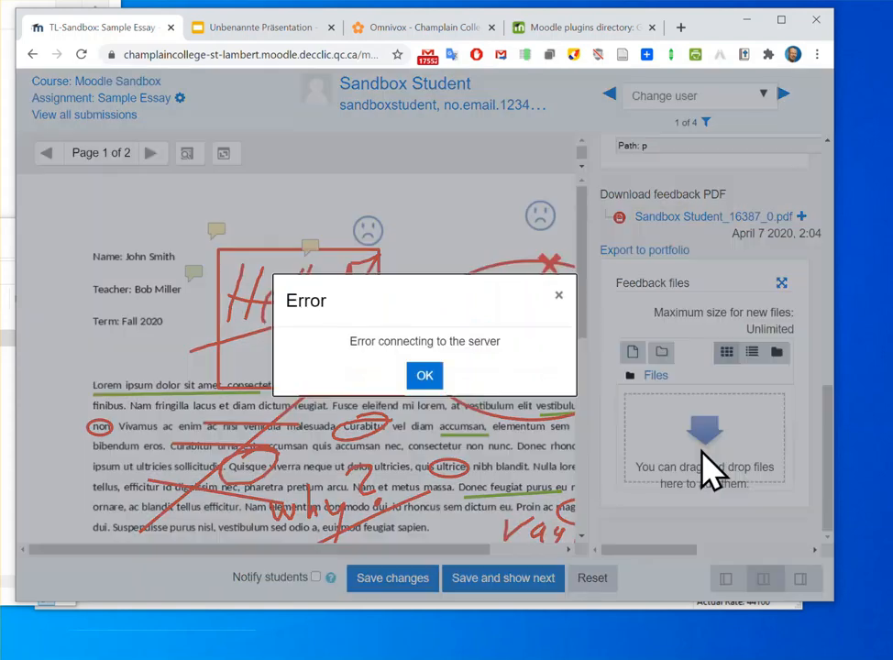
left_click(431, 378)
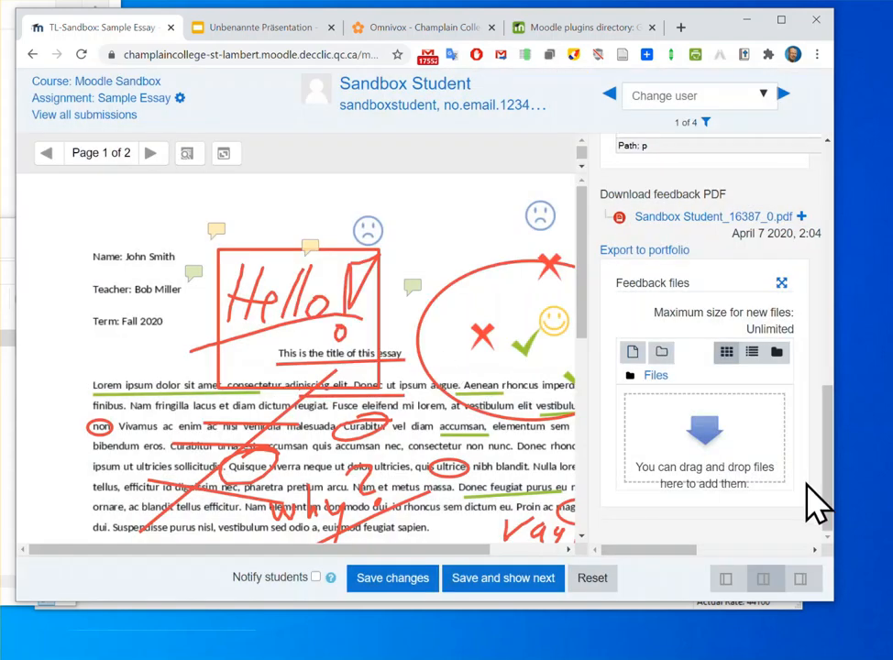
left_click_drag(8, 337, 678, 427)
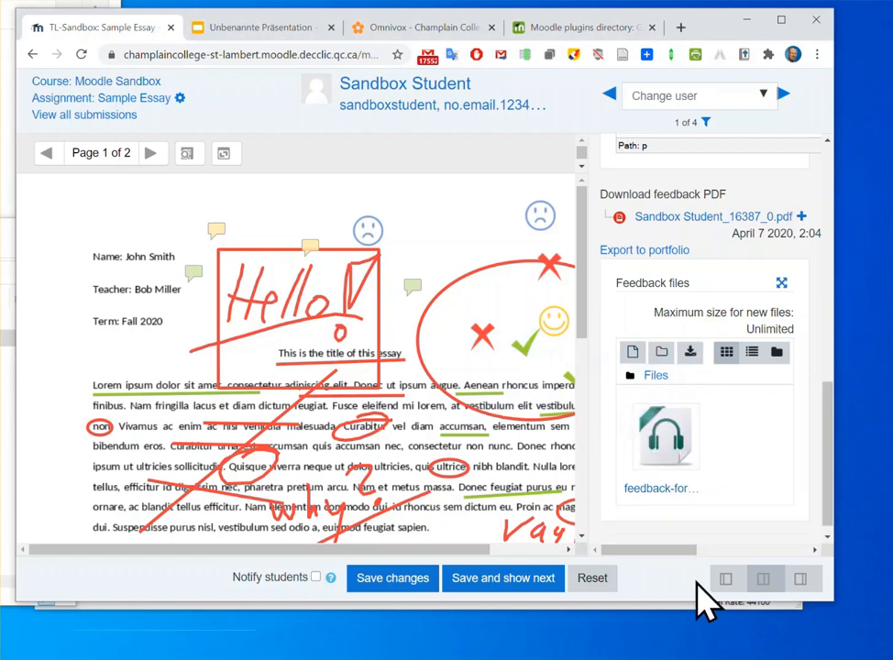
Save the grading changes with the attached audio feedback, without notifying students
scroll(747, 463, "down", 1)
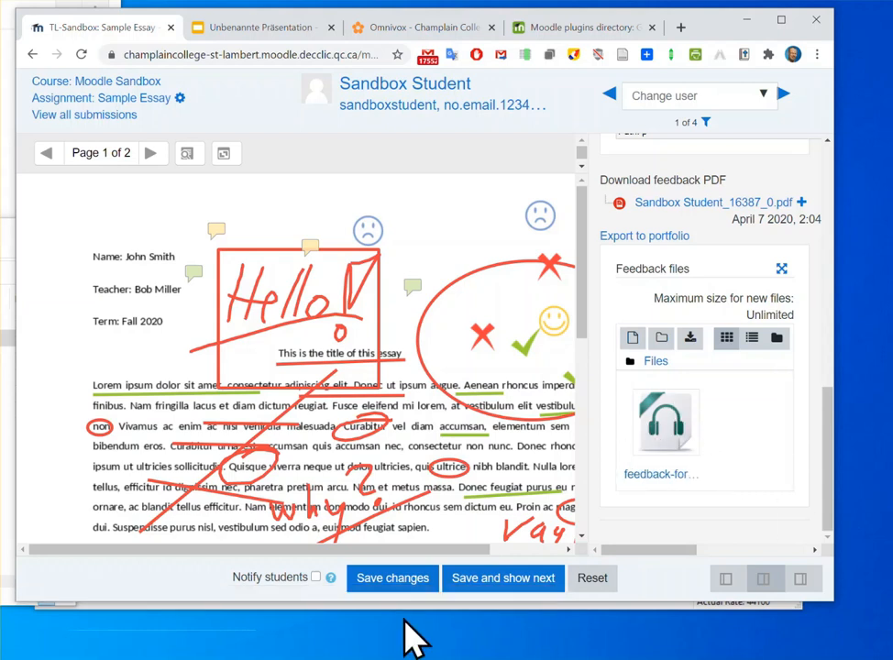
left_click(417, 591)
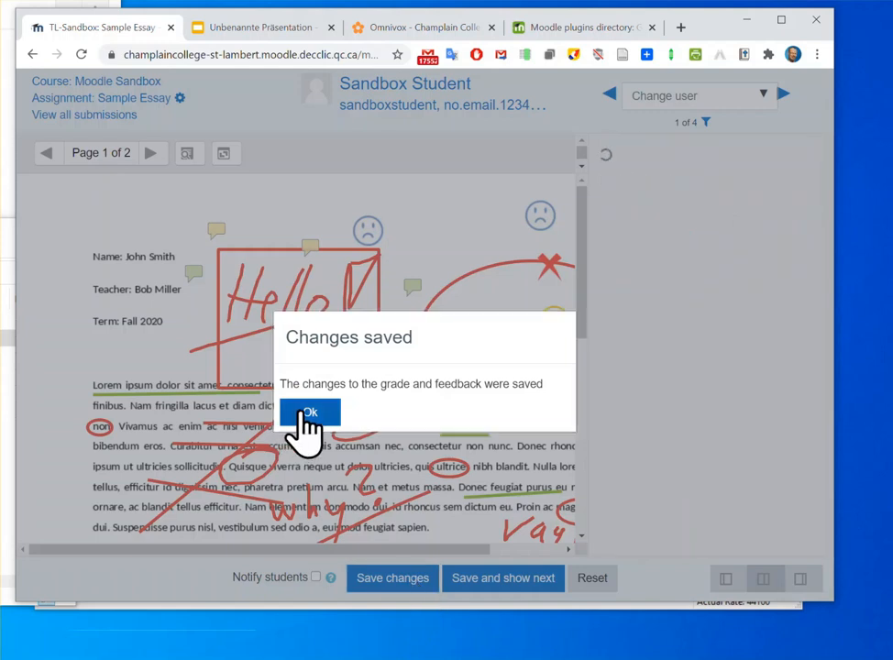
left_click(303, 413)
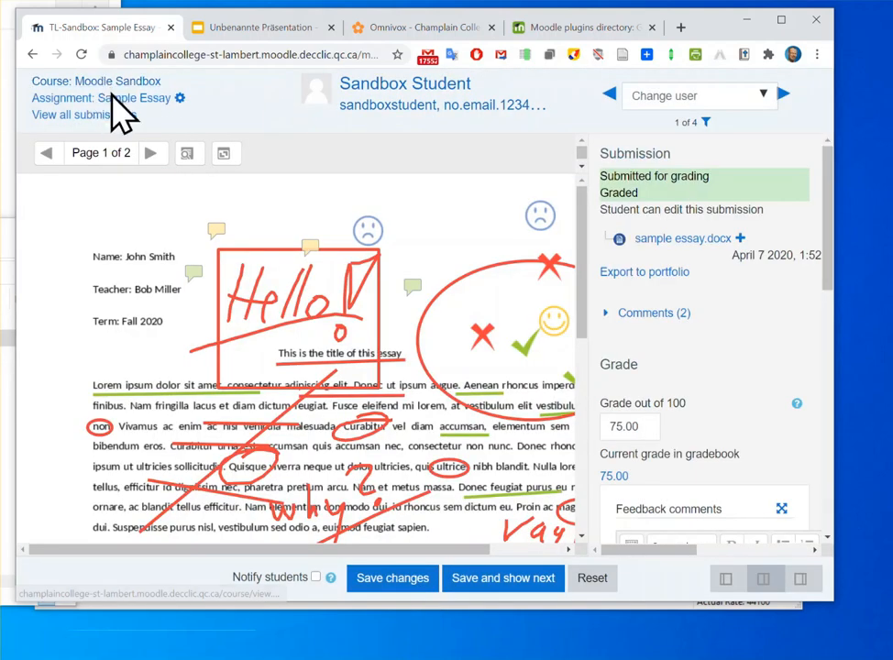
Open the Sample Essay submissions table and check the Feedback files column in the Sandbox Student row
left_click(114, 101)
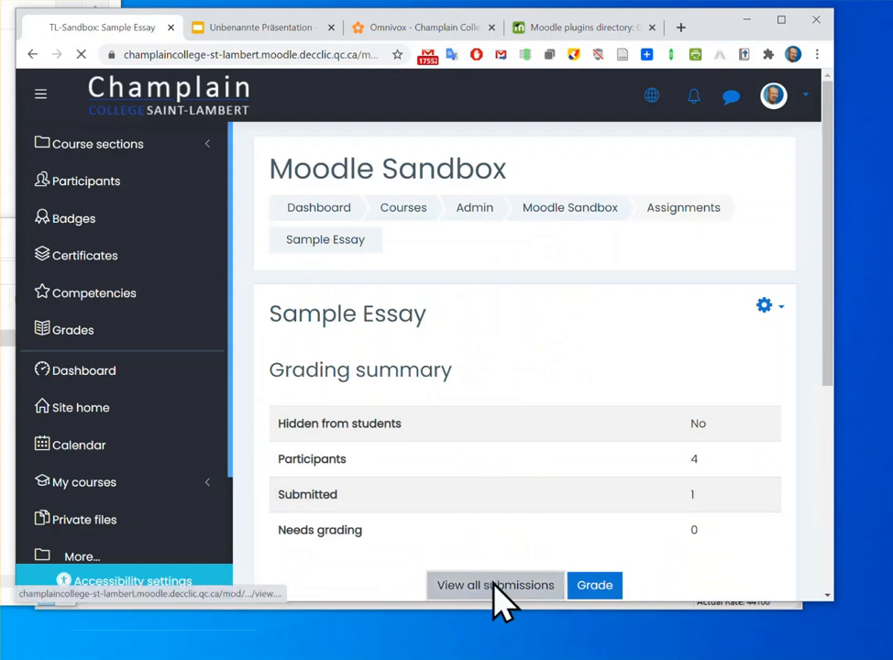
left_click(495, 585)
scroll(627, 427, "down", 2)
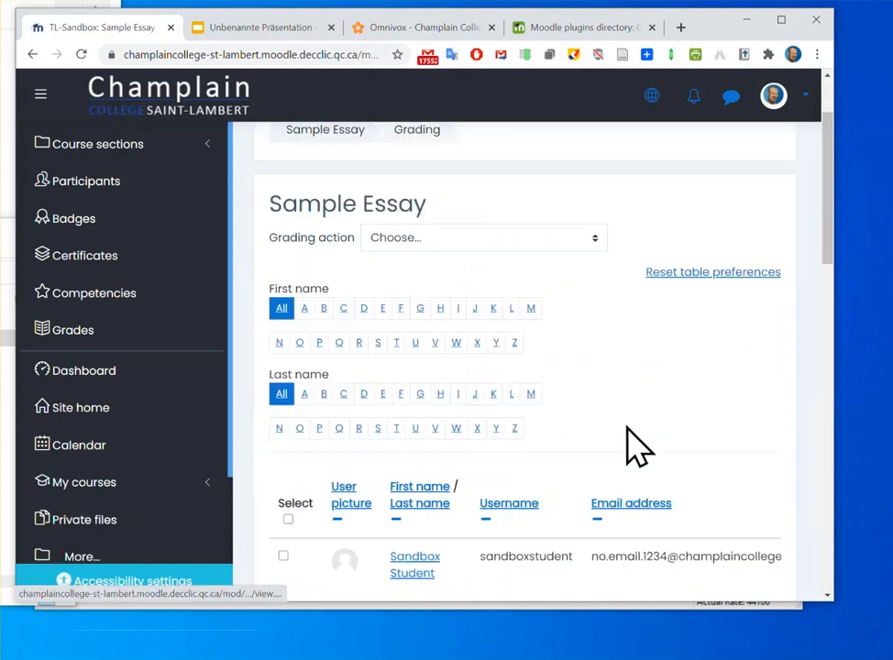
scroll(636, 447, "down", 2)
scroll(550, 467, "right", 10)
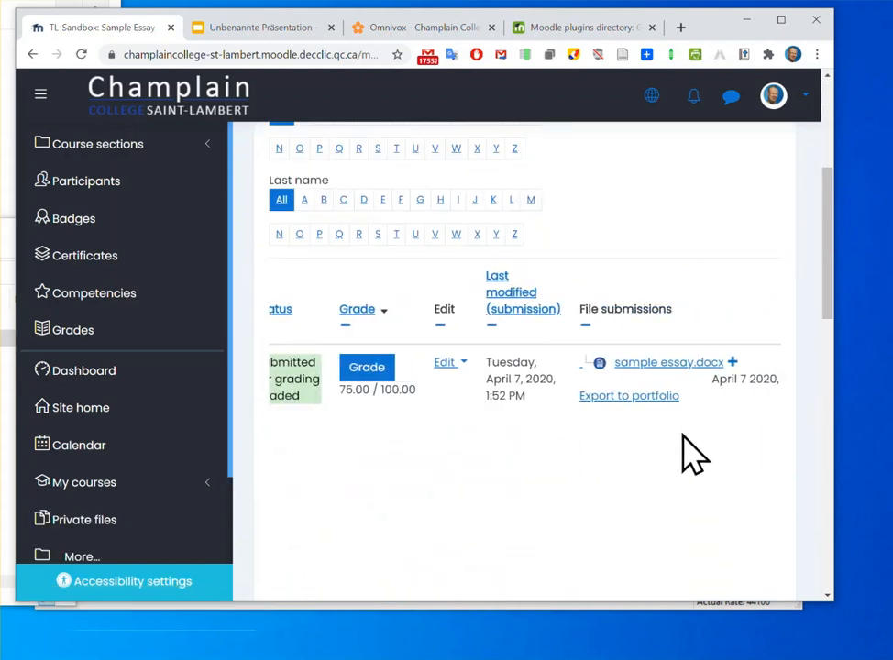
scroll(800, 454, "right", 8)
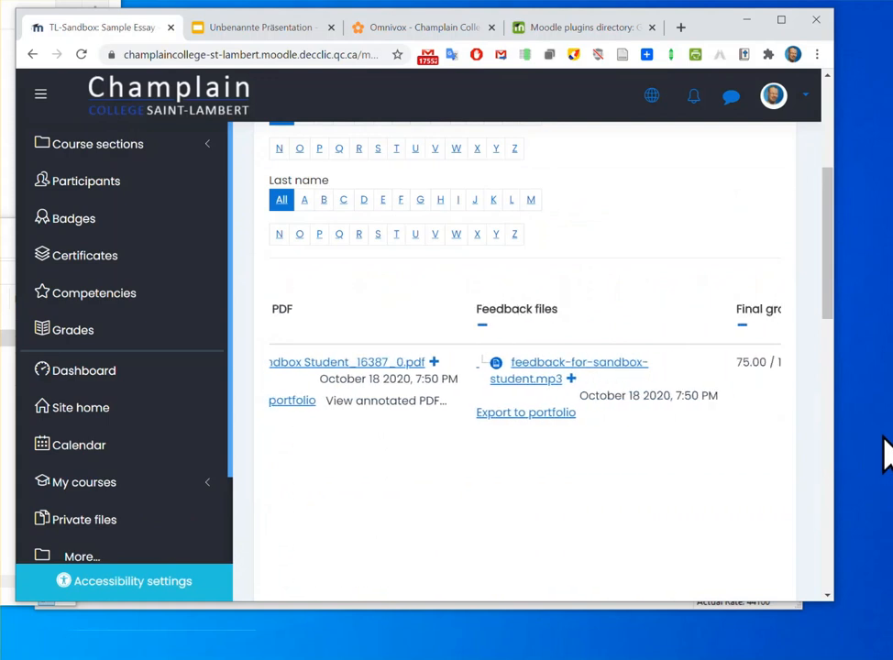
Download feedback-for-sandbox-student.mp3 and open it in VLC media player, declining the player update and closing the player
left_click(475, 380)
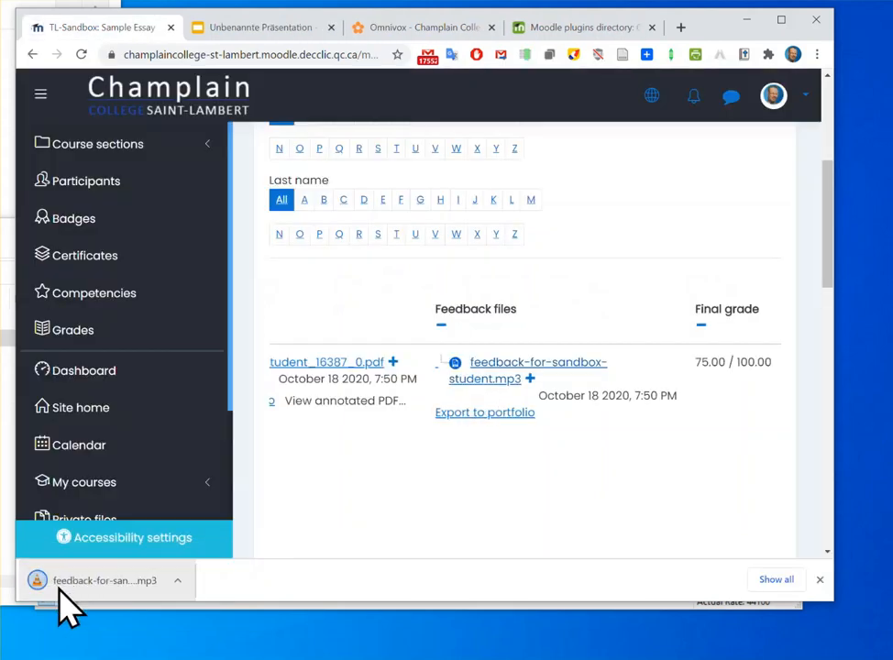
left_click(92, 581)
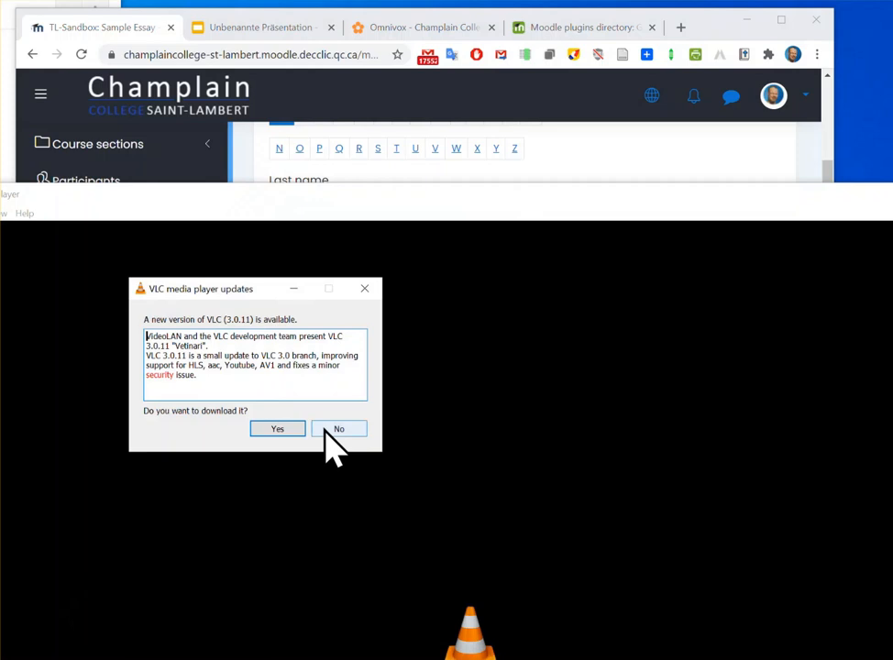
left_click(336, 430)
left_click_drag(891, 218, 651, 236)
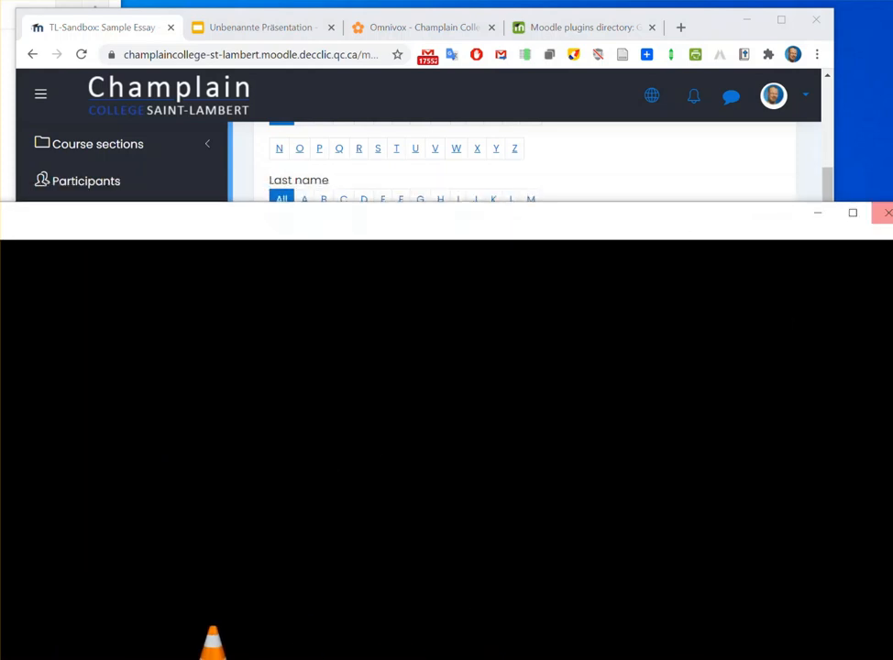
left_click(884, 212)
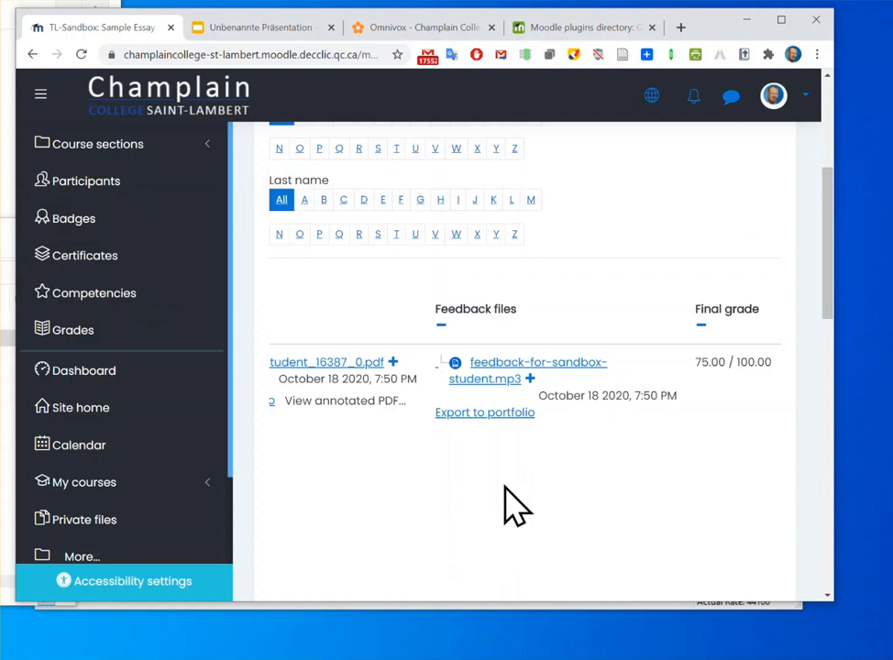
scroll(431, 484, "down", 1)
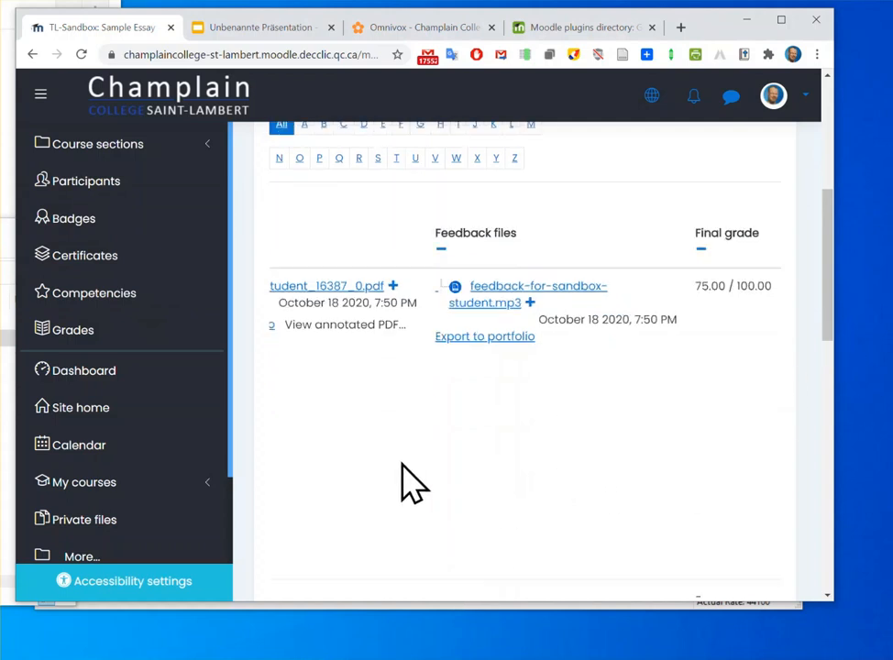
scroll(749, 392, "up", 1)
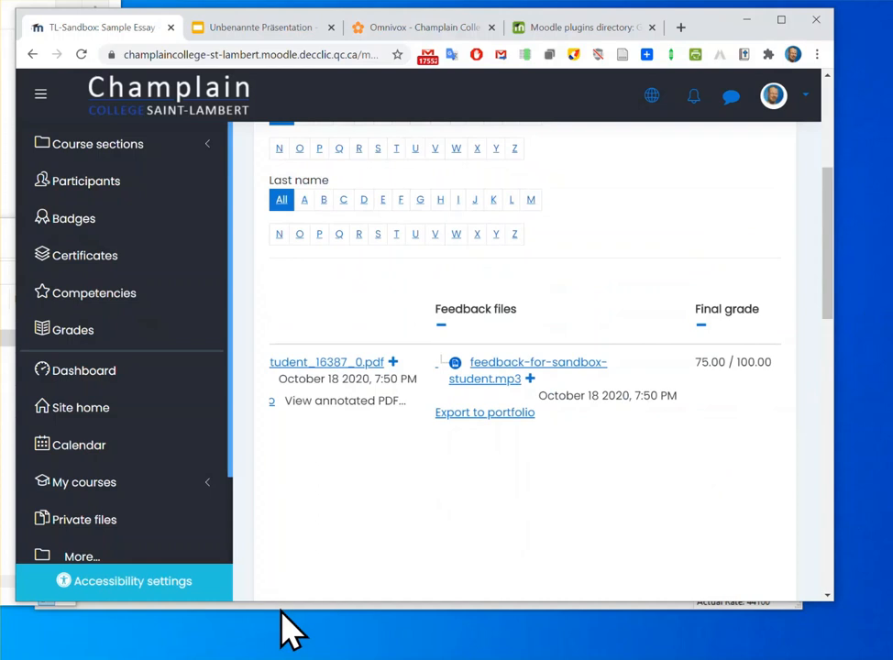
scroll(344, 403, "left", 10)
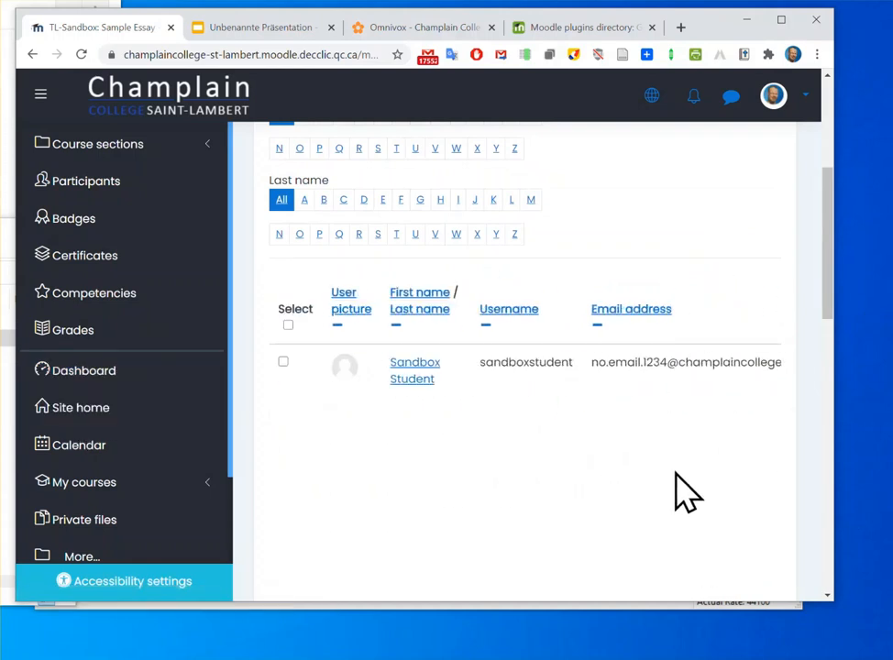
Open Sandbox Student's submission for grading and turn off student notification
scroll(655, 469, "right", 5)
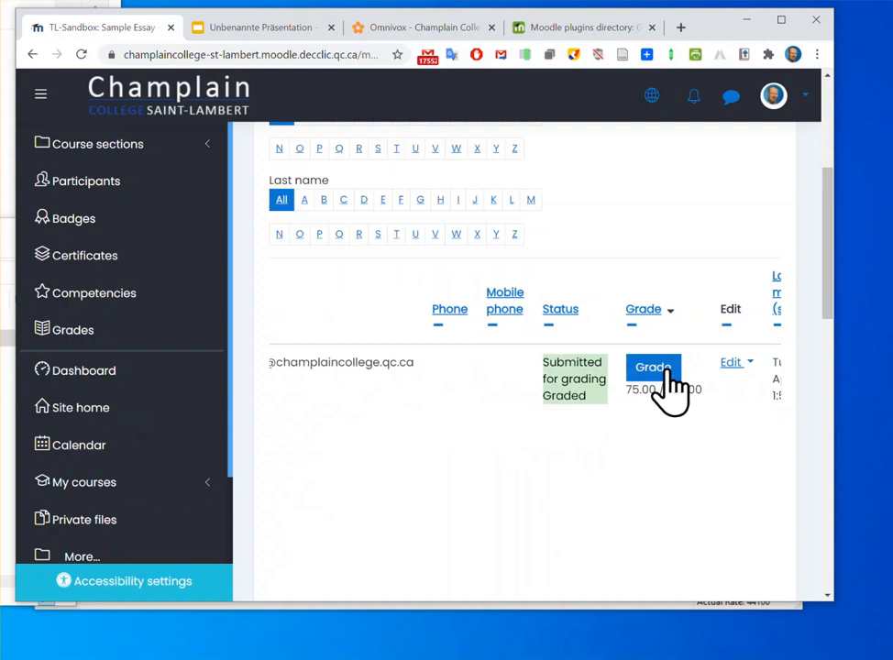
left_click(667, 370)
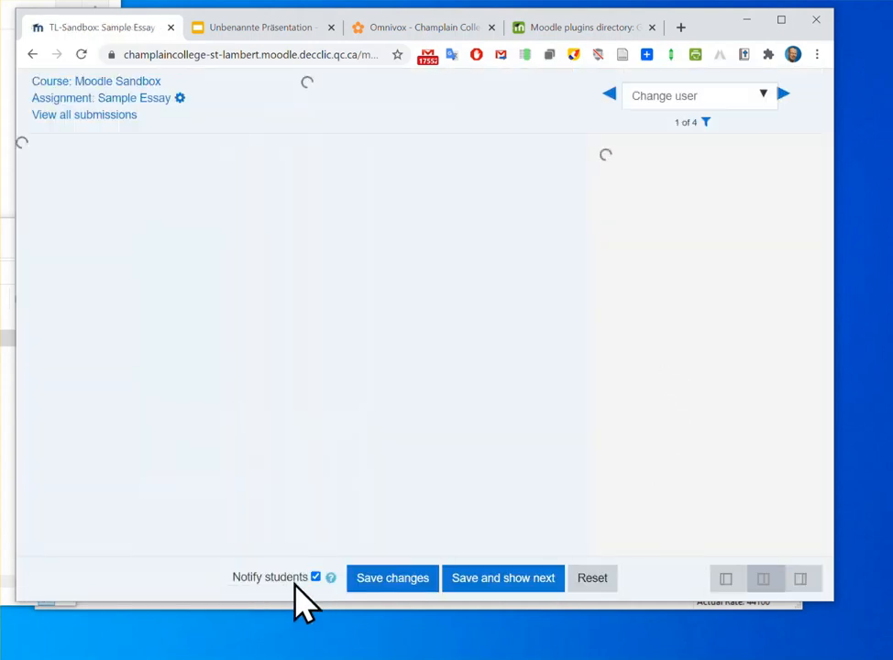
left_click(314, 577)
Bring up the file upload form for inserting Moodle media into the Feedback comments
scroll(763, 374, "down", 3)
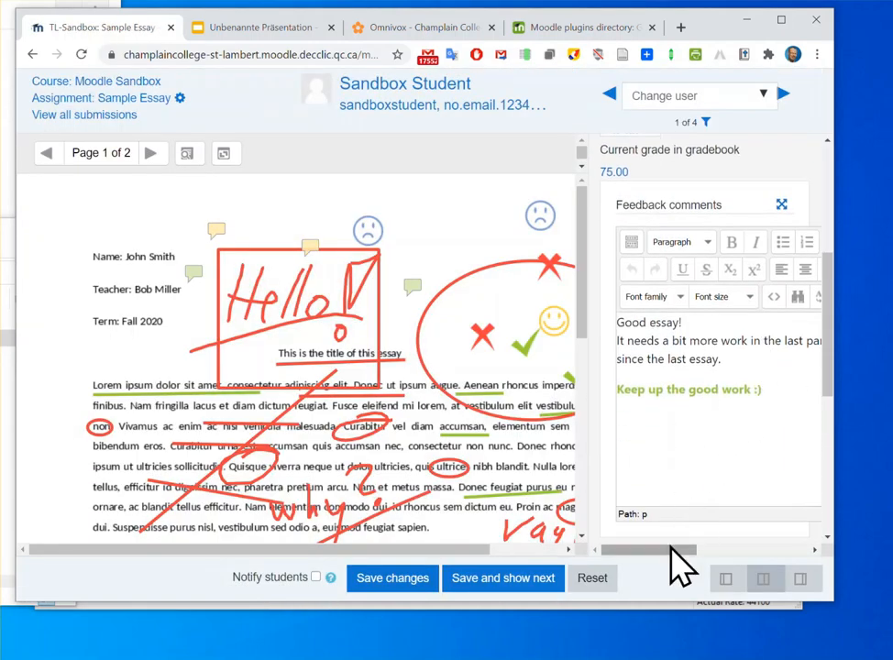
scroll(678, 546, "right", 1)
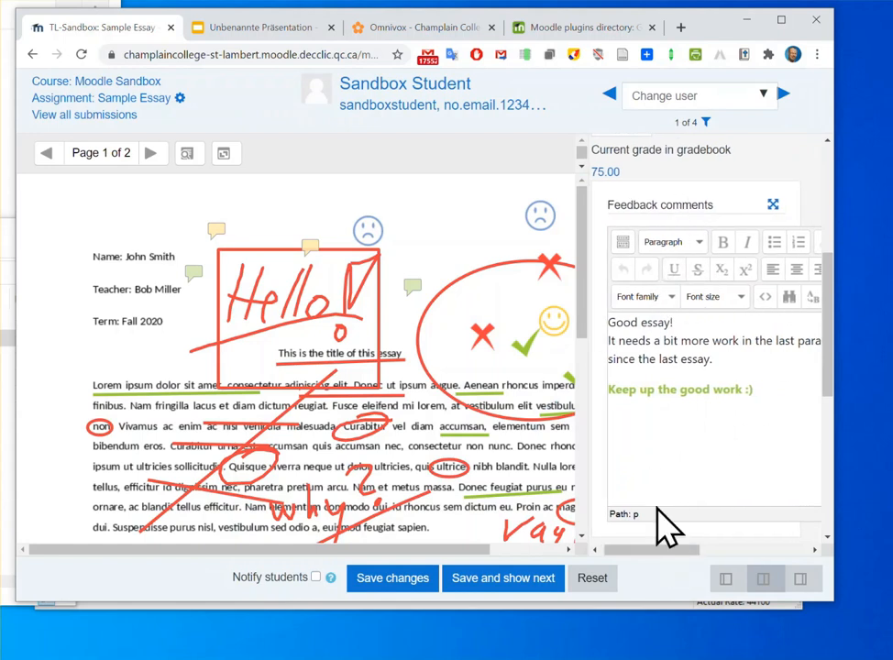
left_click_drag(658, 551, 732, 541)
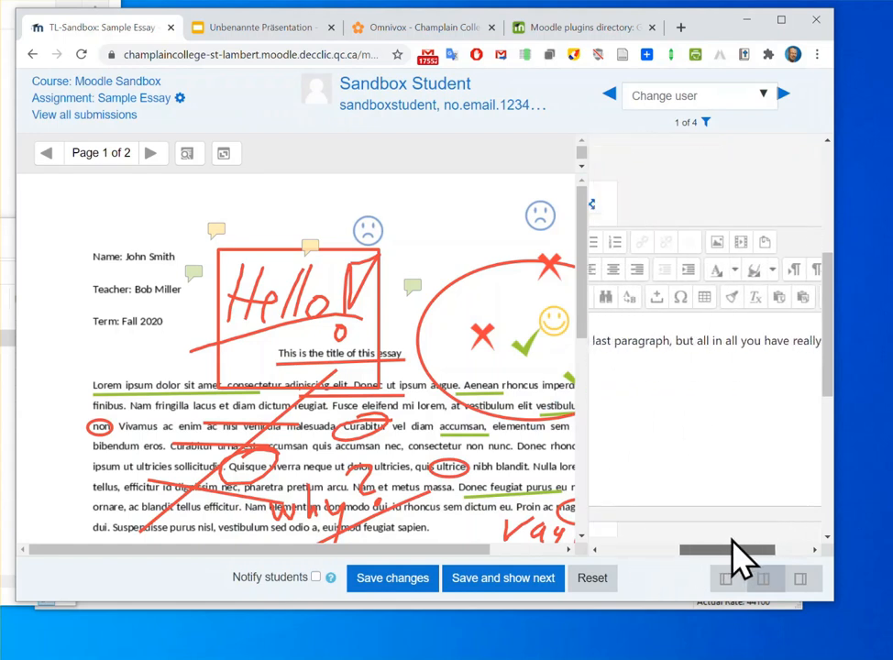
left_click(741, 243)
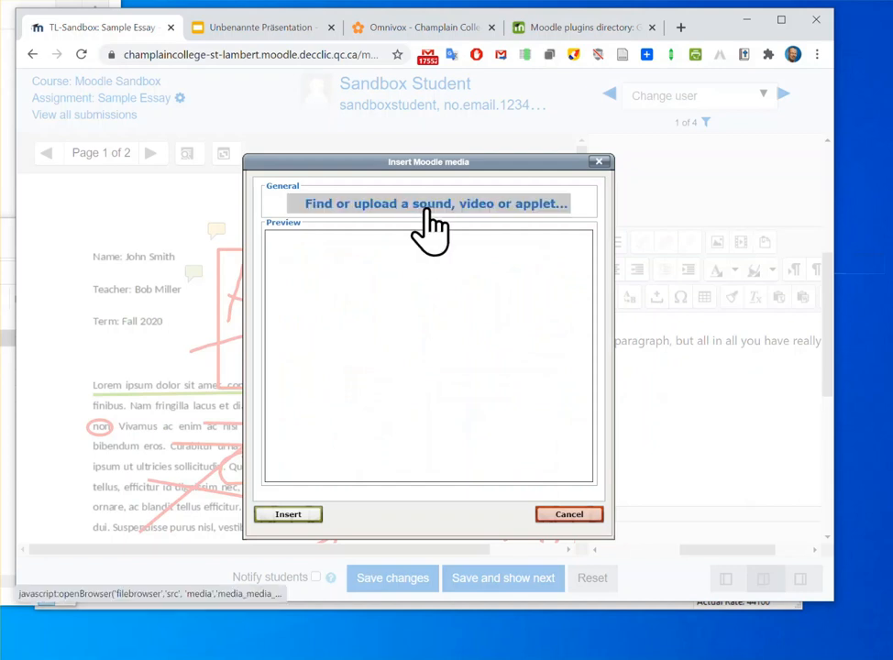
left_click(291, 515)
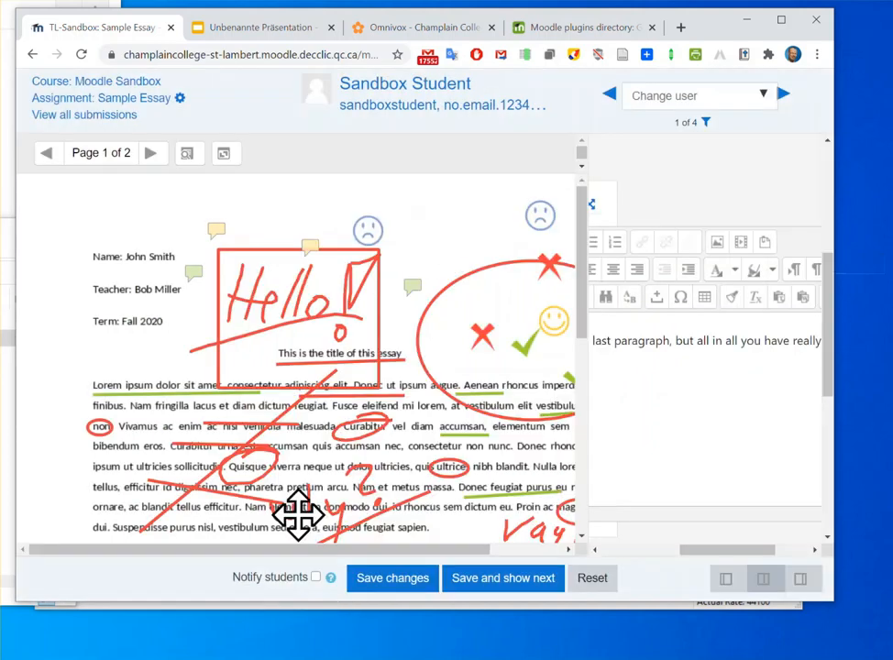
left_click(742, 244)
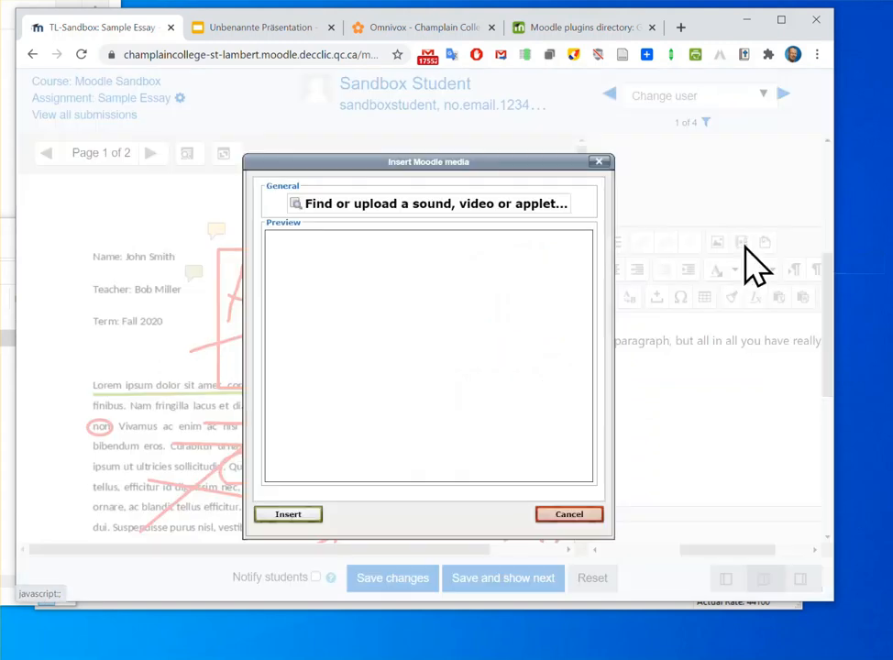
left_click(364, 204)
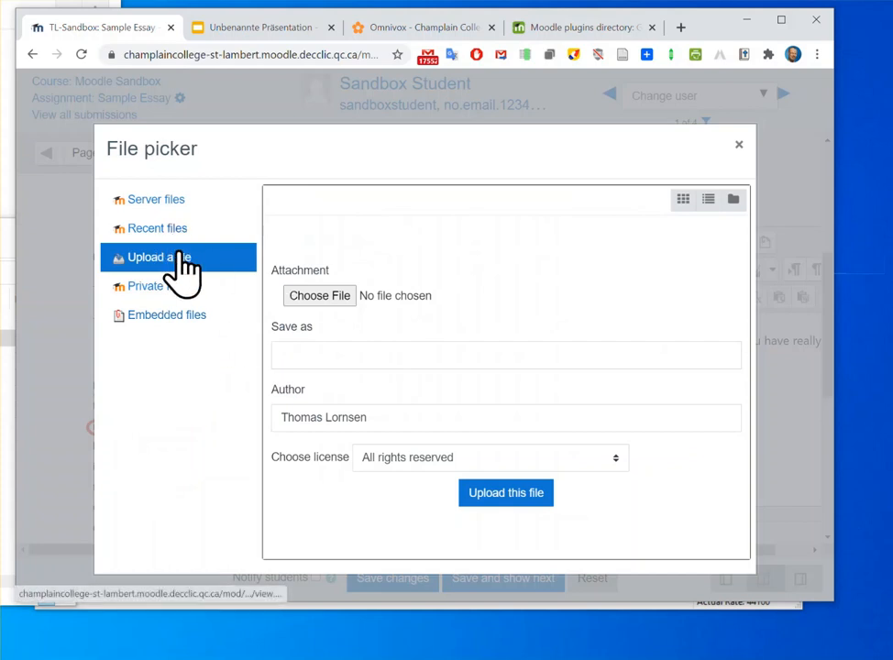
Upload feedback-for-sandbox-student.mp3 from the dum folder in Downloads and insert it into the Feedback comments
left_click(337, 301)
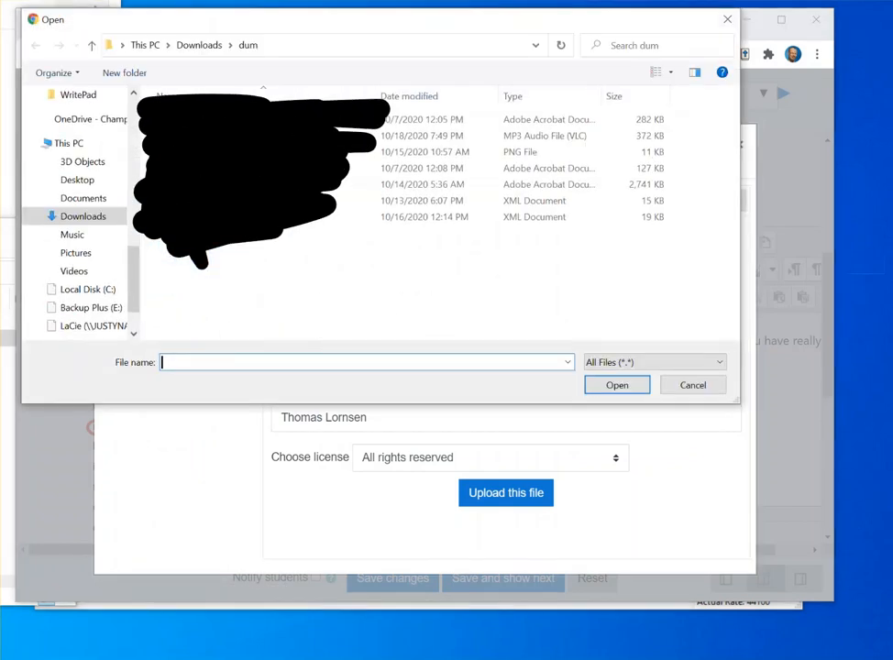
scroll(114, 220, "up", 6)
scroll(73, 183, "down", 2)
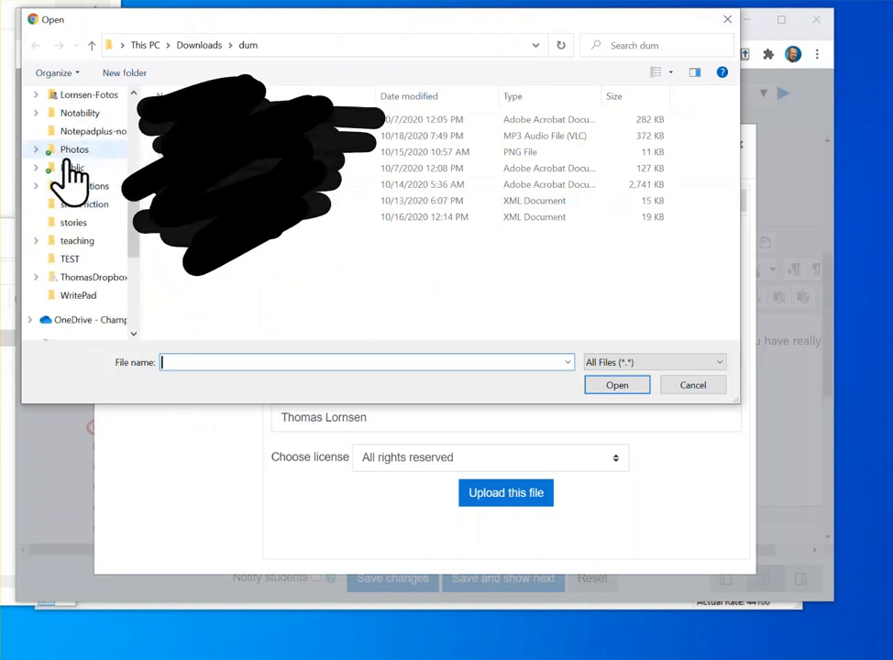
scroll(74, 183, "up", 5)
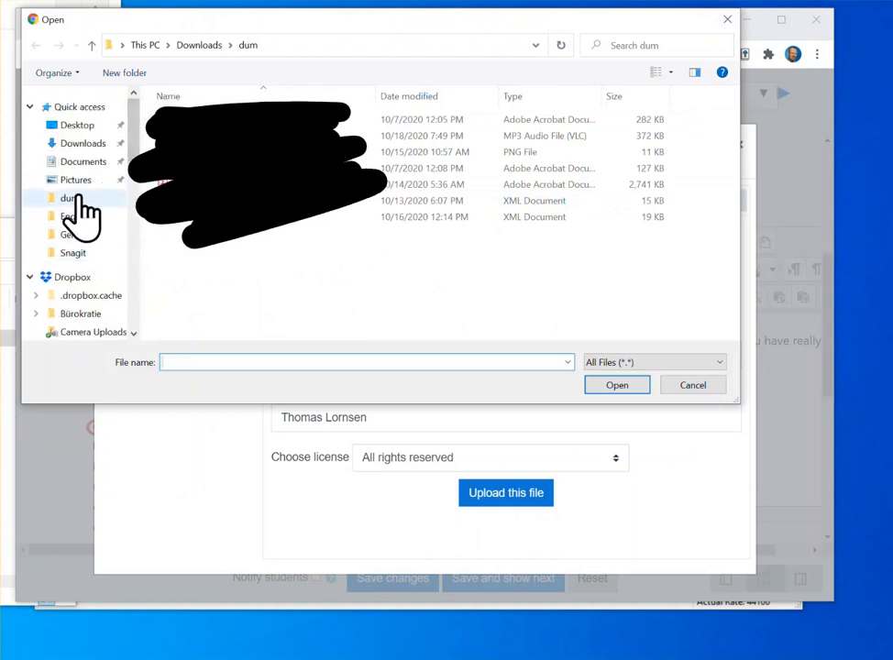
left_click(266, 136)
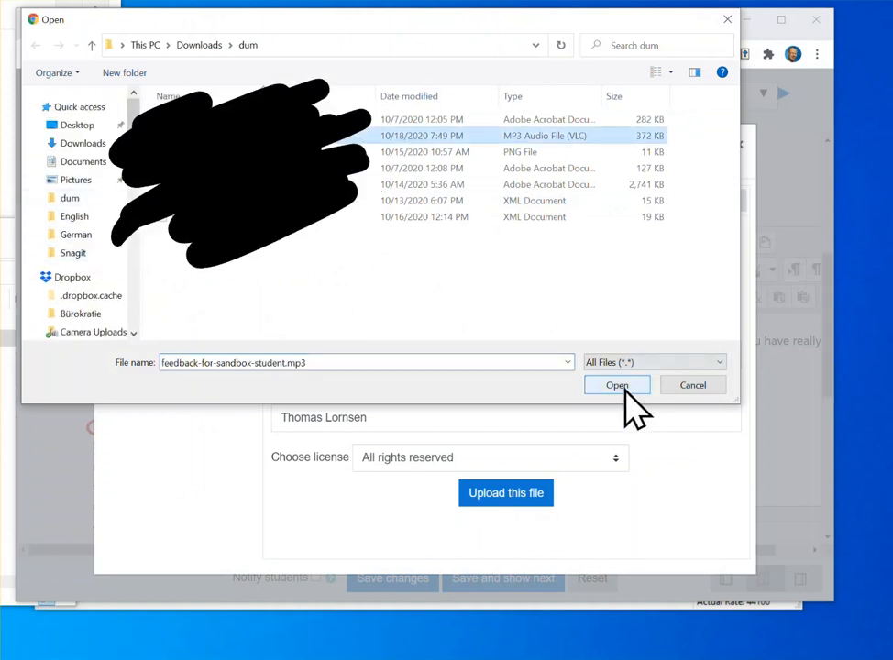
left_click(619, 385)
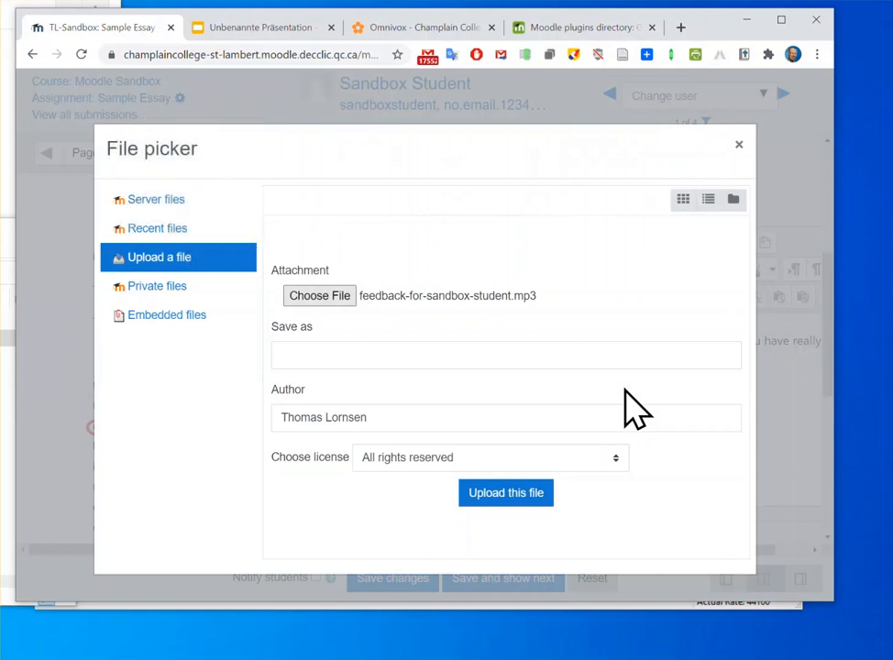
left_click(518, 495)
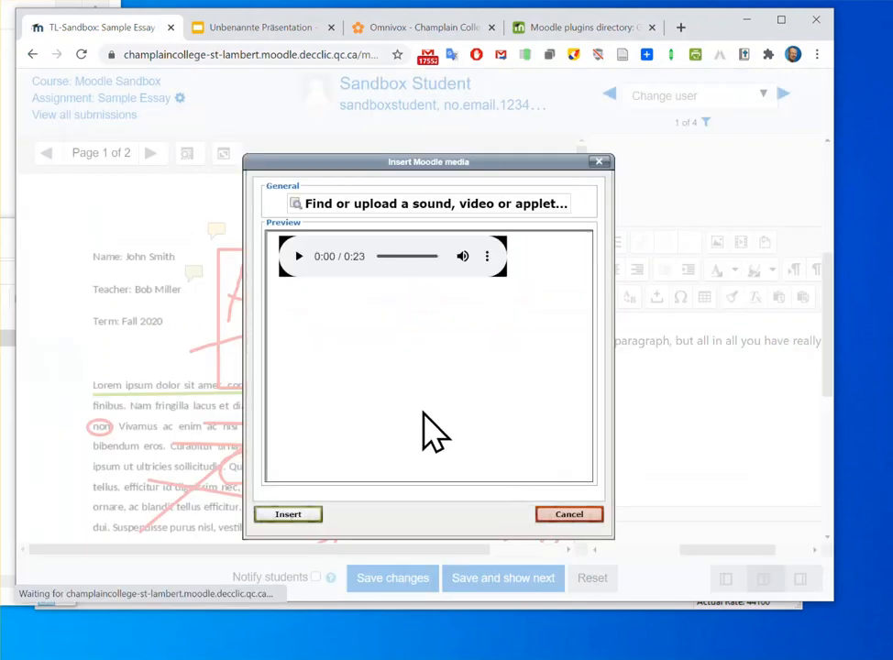
left_click(288, 516)
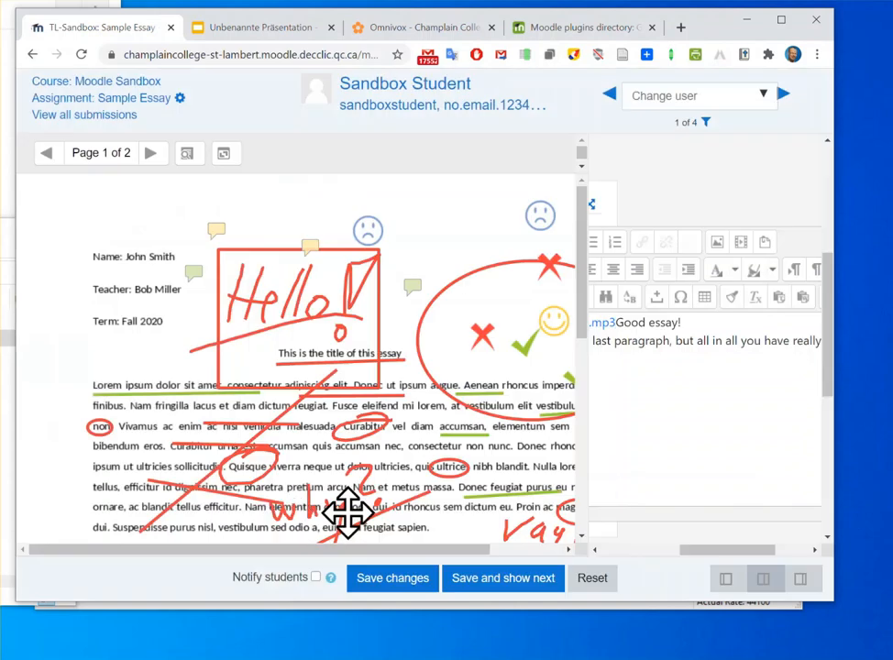
Put the inserted MP3 link on its own line above the "Good essay!" comment
left_click_drag(721, 548, 675, 550)
left_click(756, 322)
key("Return")
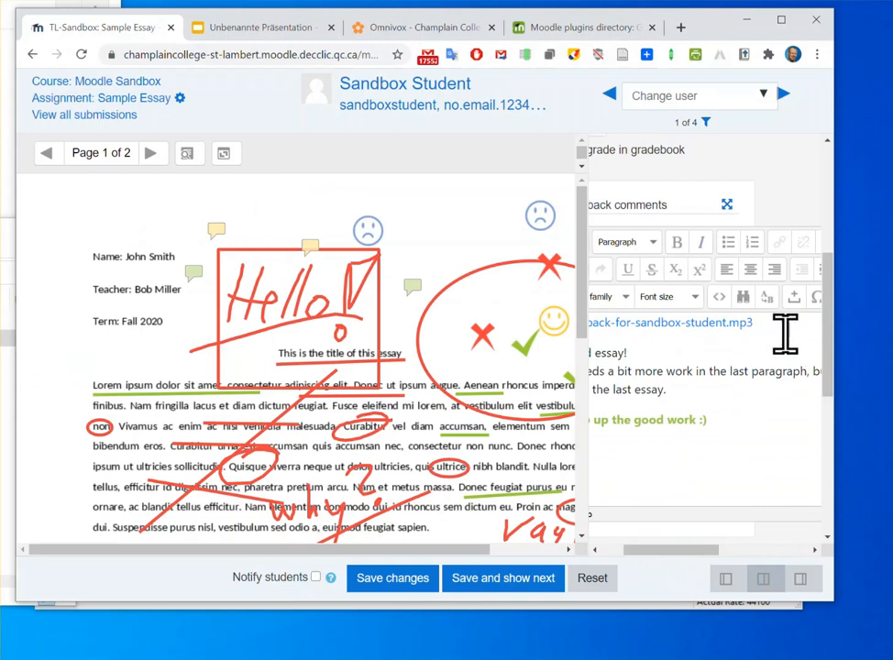
left_click_drag(691, 548, 668, 548)
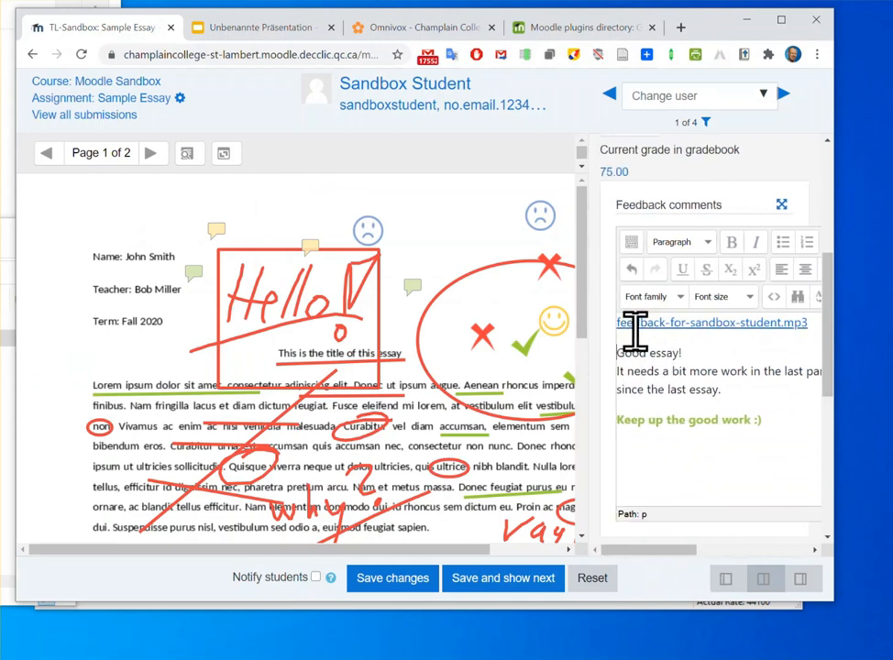
Save the grade and feedback changes, and leave the grading page for the list of all submissions
left_click(383, 585)
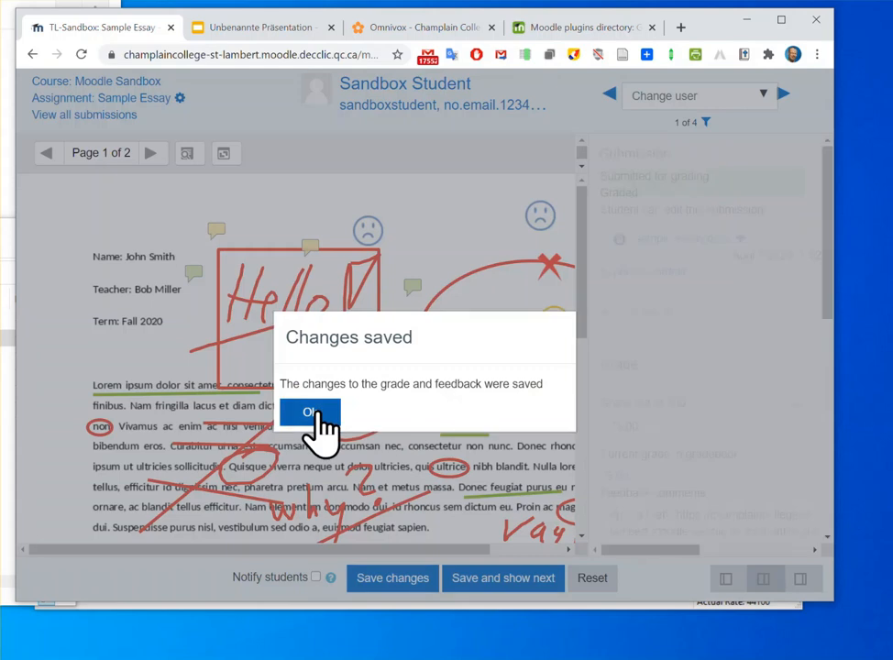
left_click(315, 414)
left_click(111, 99)
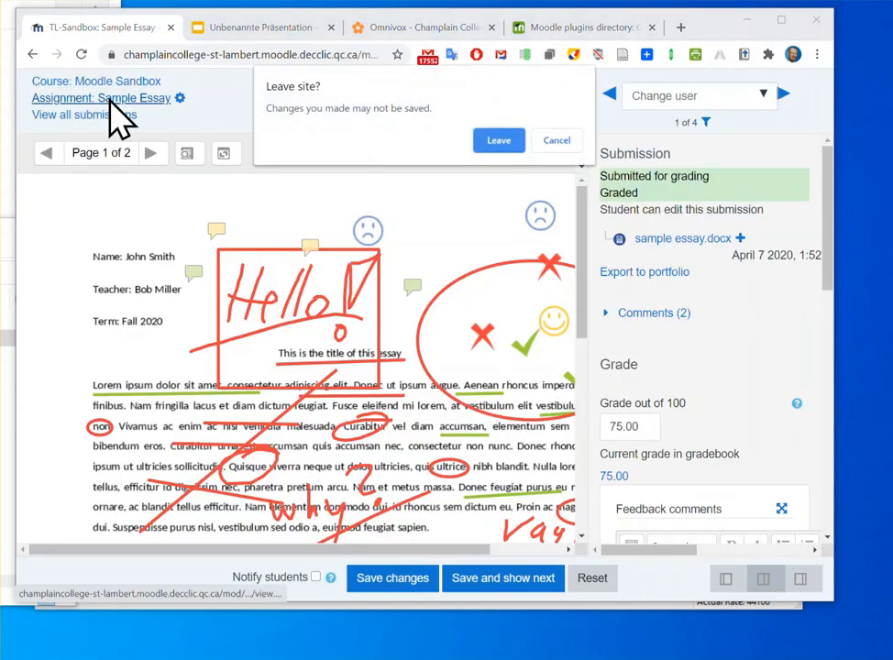
left_click(553, 141)
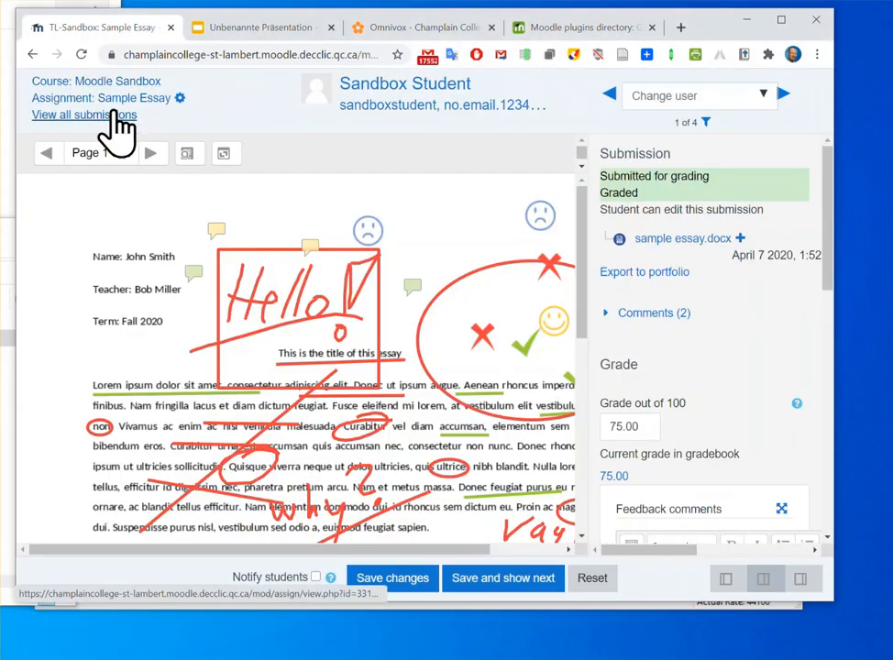
left_click(113, 115)
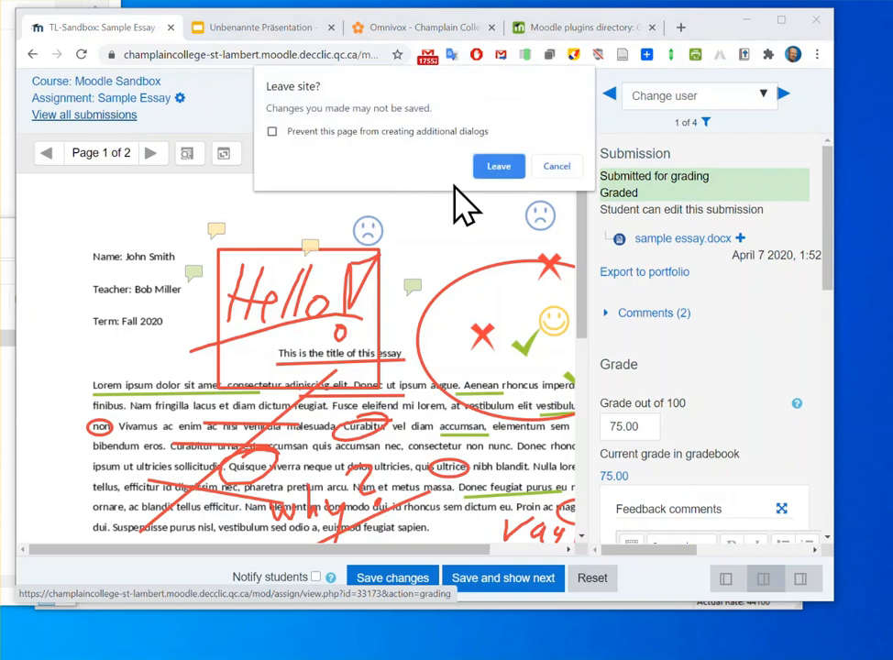
left_click(510, 168)
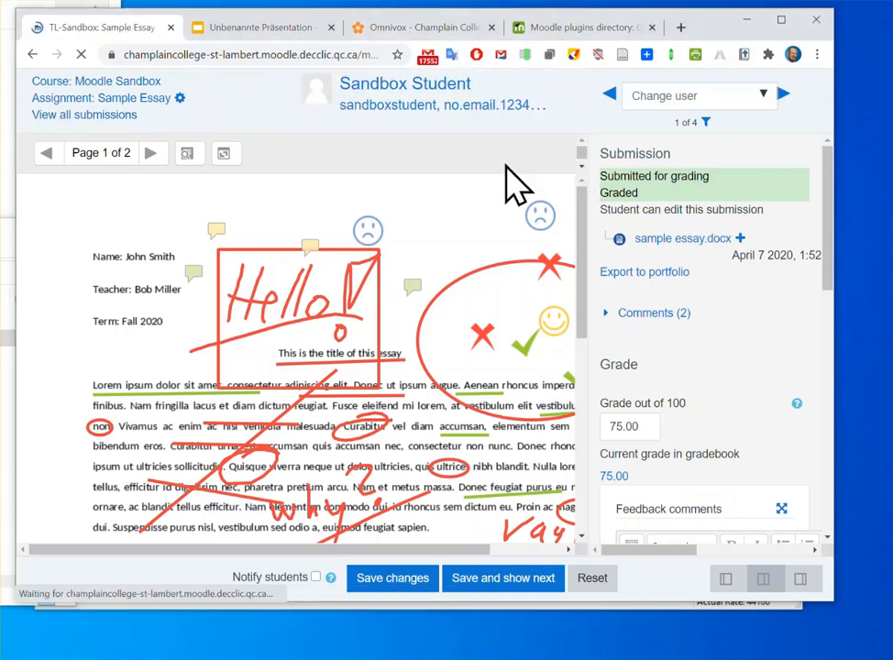
Play part of the audio embedded in Sandbox Student's Feedback comments in the submissions table, and pause it
scroll(723, 419, "down", 3)
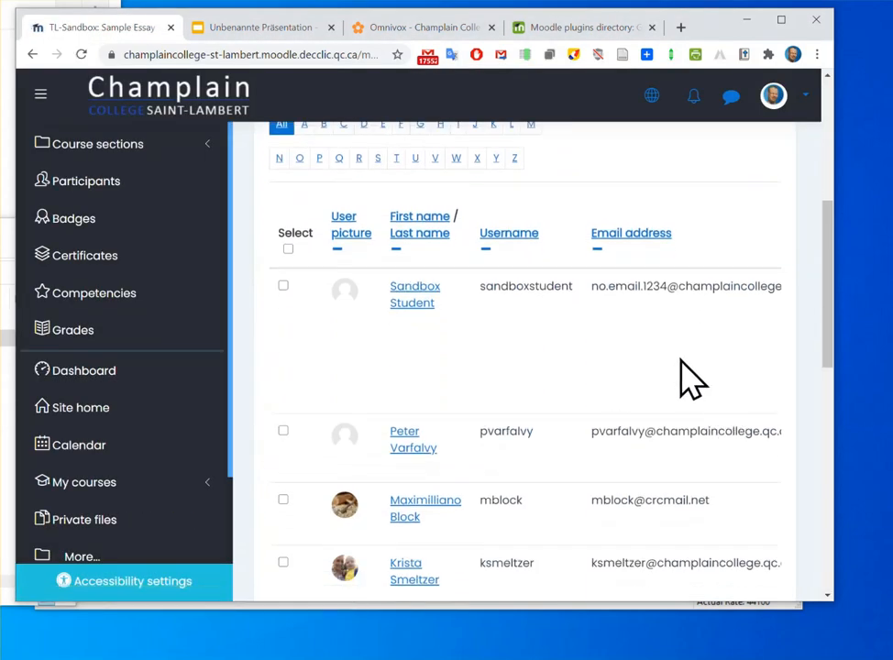
scroll(757, 368, "right", 8)
scroll(524, 367, "right", 4)
scroll(513, 348, "right", 5)
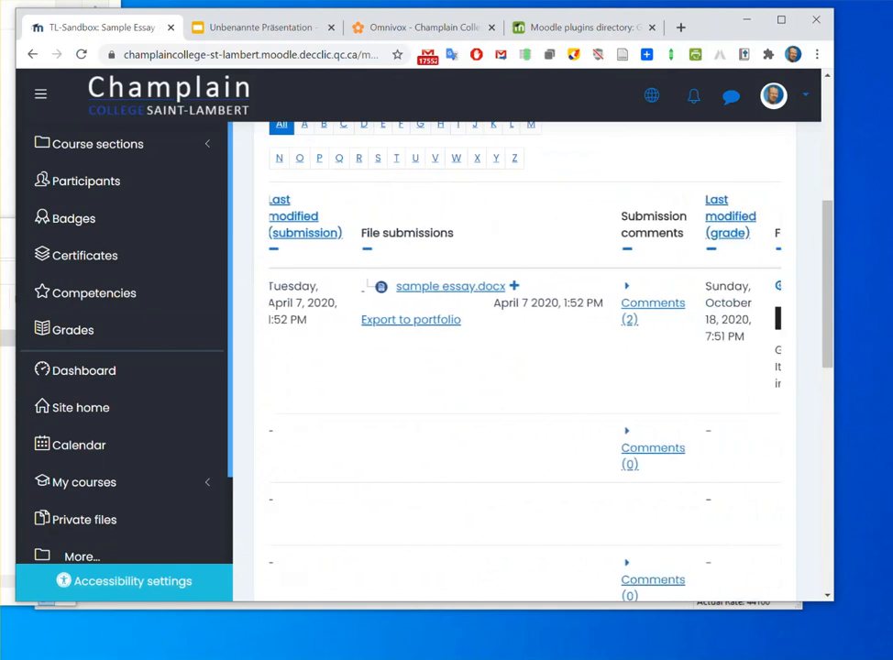
scroll(578, 344, "right", 5)
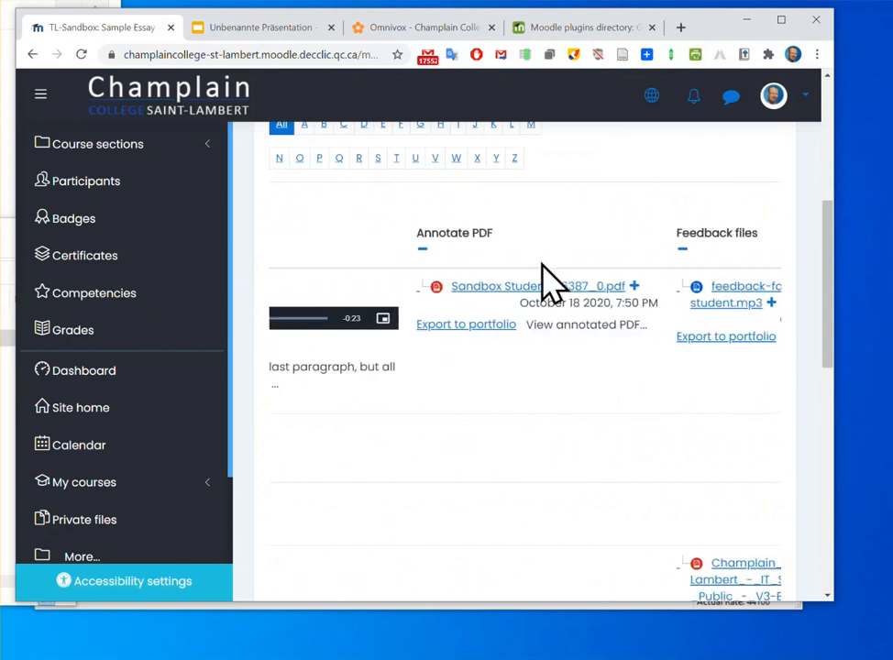
scroll(528, 445, "left", 5)
scroll(440, 390, "left", 4)
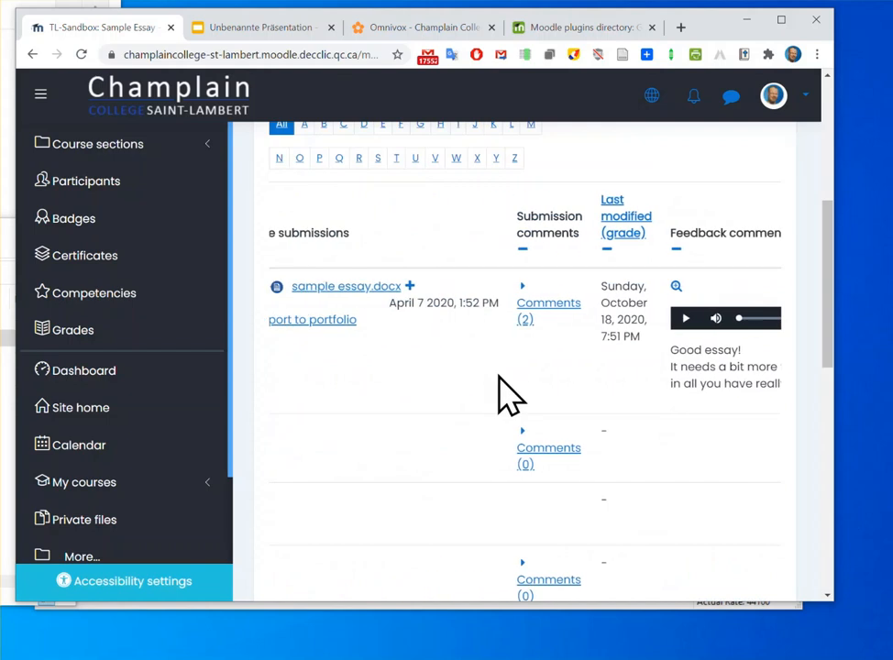
scroll(514, 385, "right", 4)
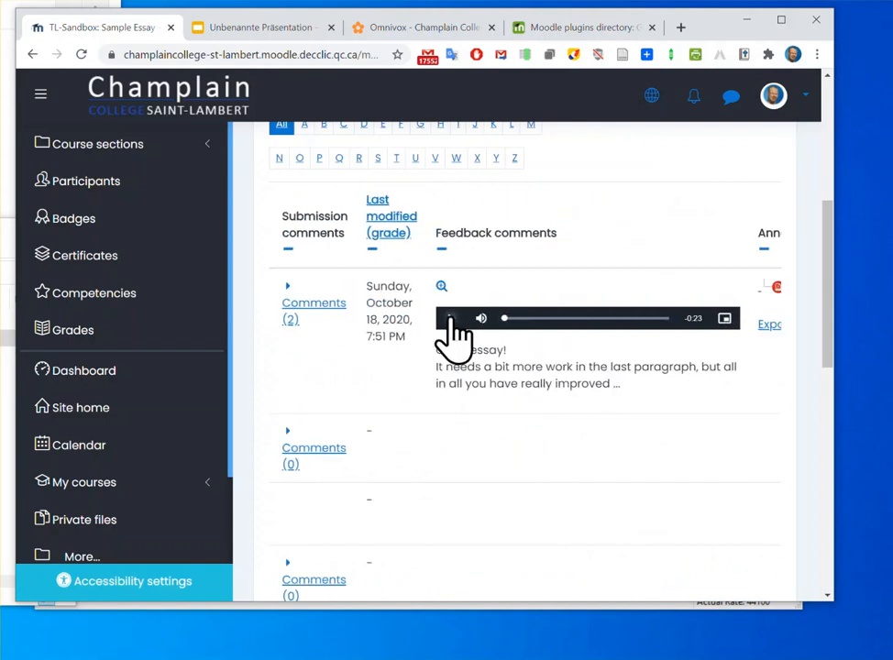
left_click(450, 319)
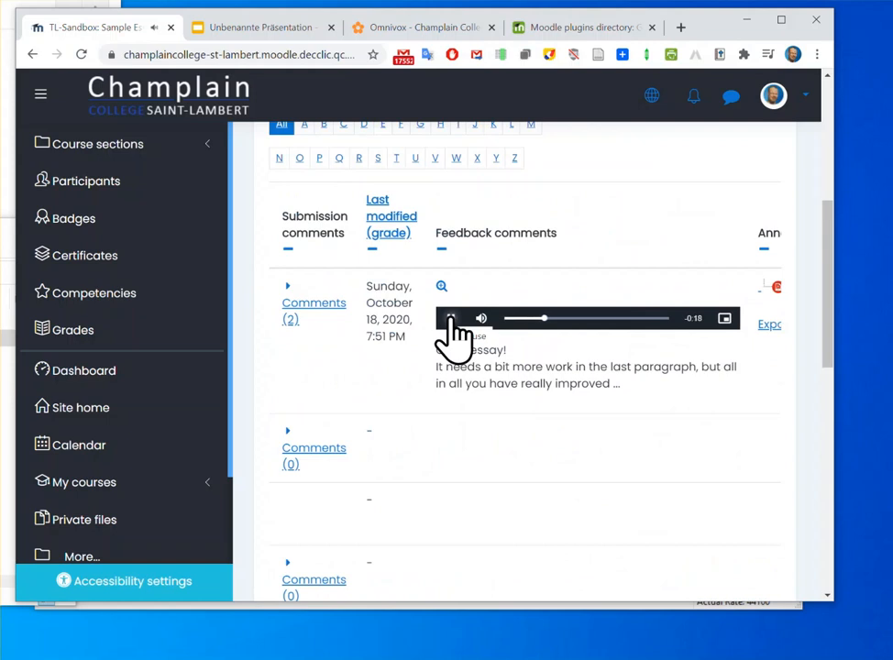
left_click(450, 319)
Compare the Feedback comments and Feedback files columns in the Sandbox Student row
scroll(733, 421, "left", 2)
scroll(793, 420, "right", 6)
scroll(793, 417, "right", 5)
scroll(866, 416, "left", 1)
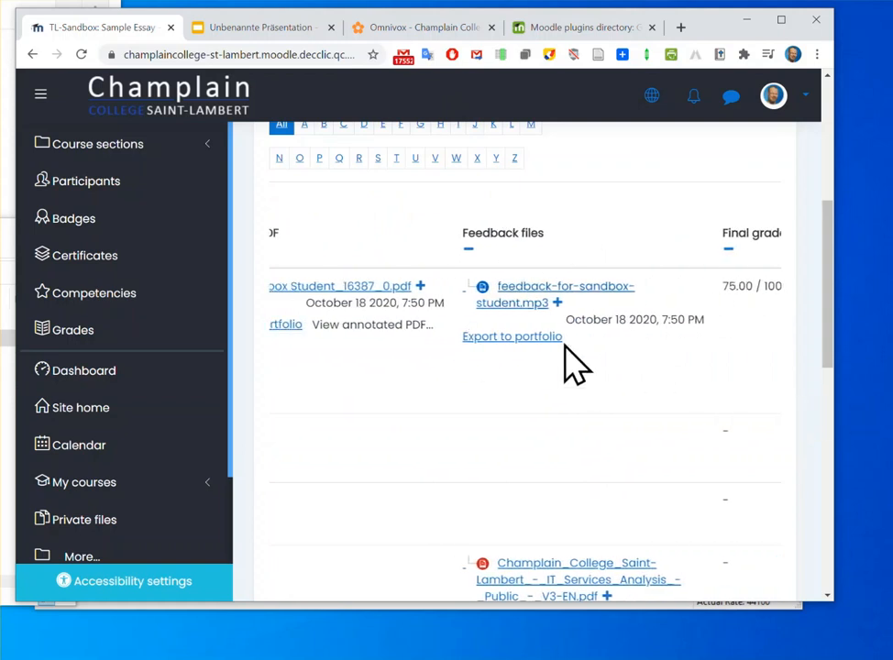
scroll(570, 379, "left", 6)
scroll(601, 375, "right", 6)
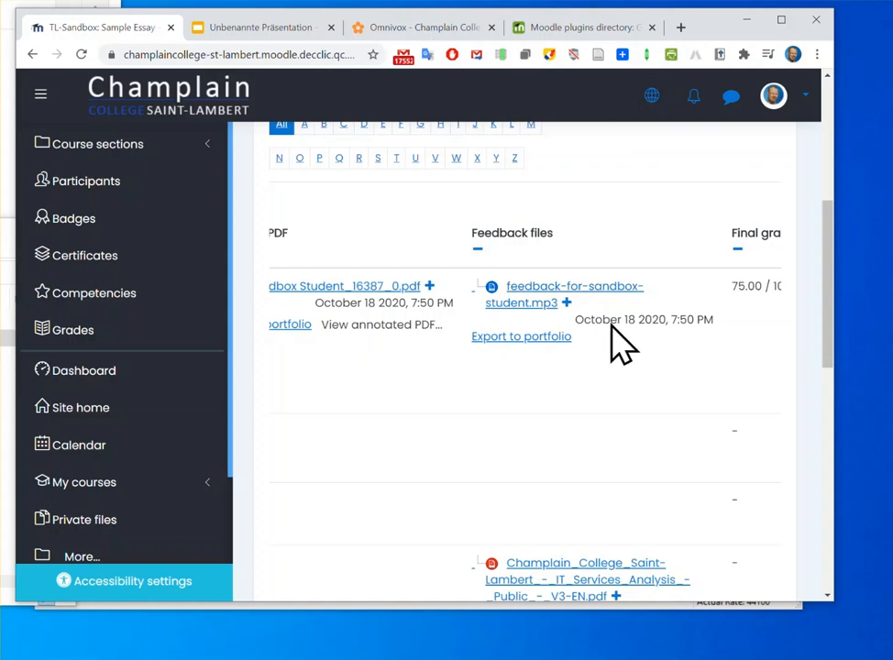
Check the grading actions for uploading multiple feedback files in a zip, without choosing any
scroll(612, 330, "up", 5)
left_click(549, 347)
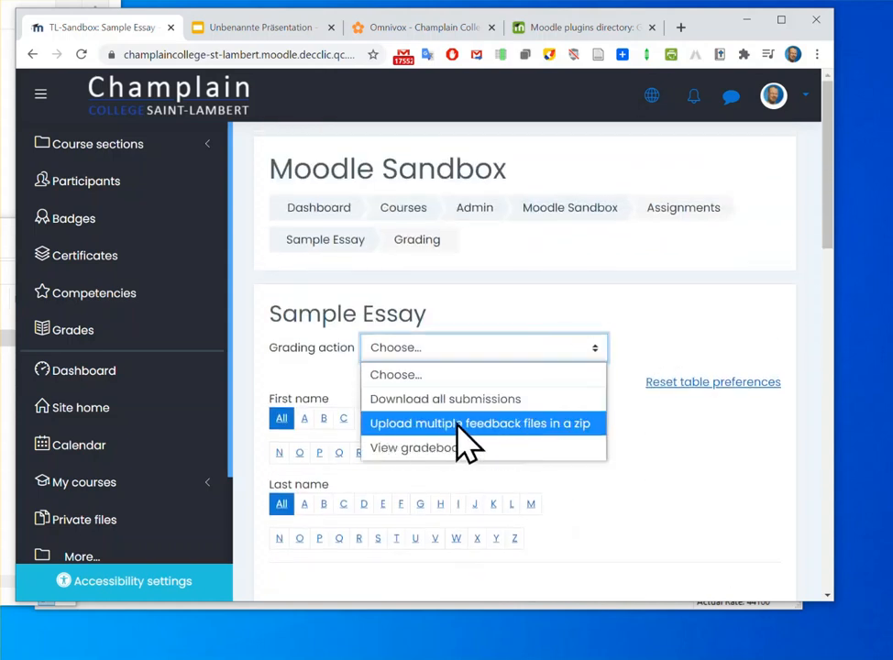
left_click(775, 475)
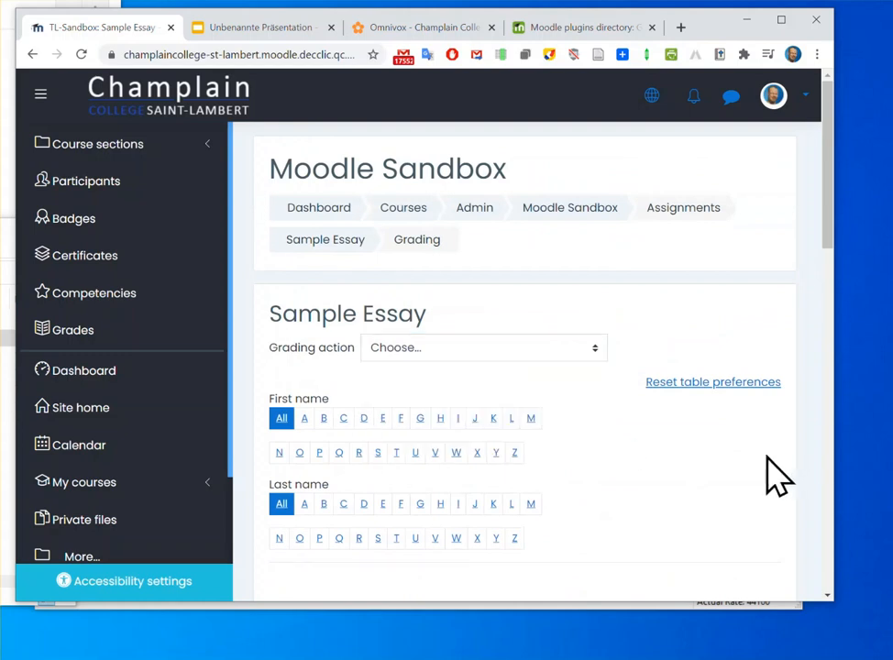
scroll(775, 475, "down", 3)
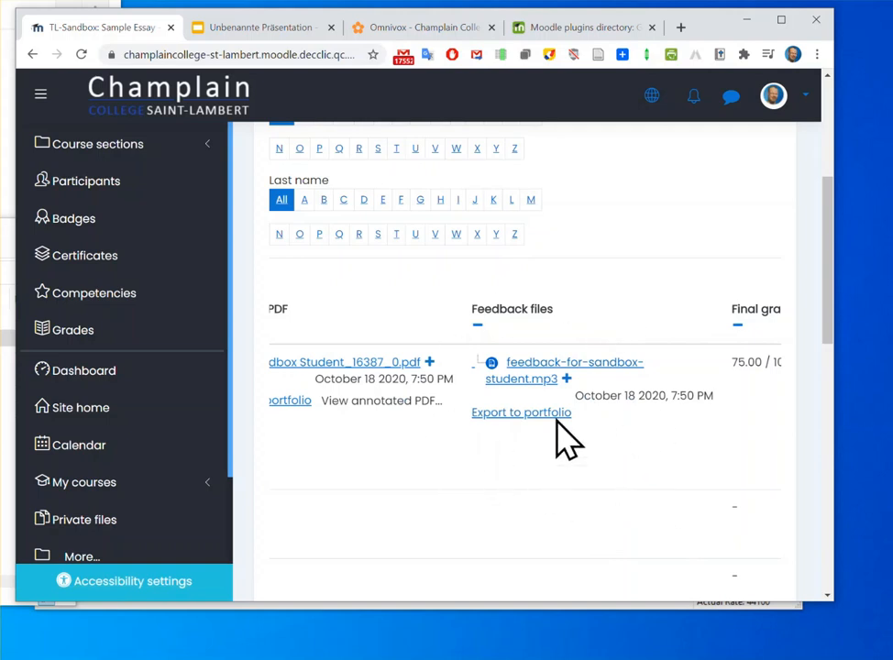
scroll(539, 461, "up", 3)
left_click(533, 268)
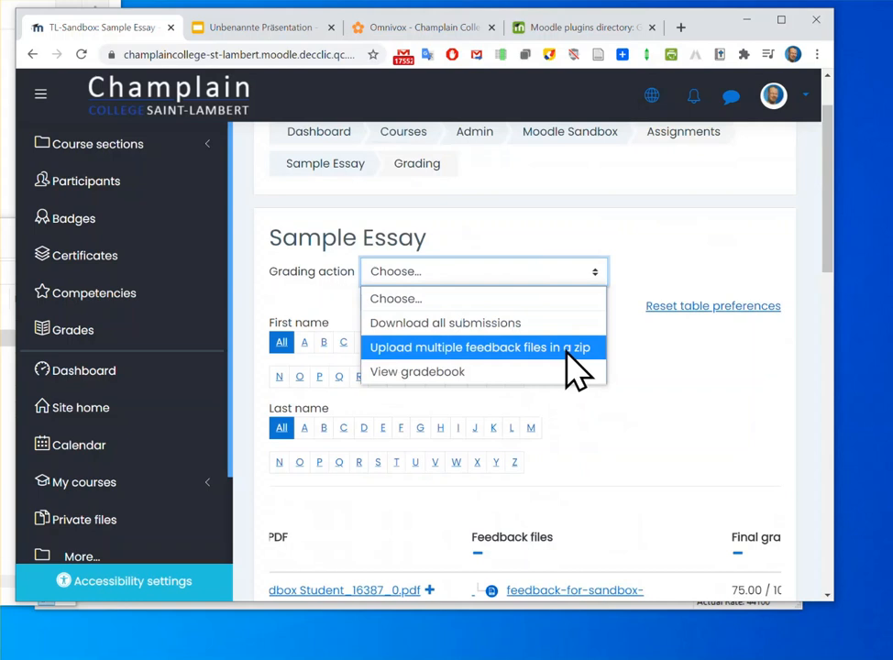
left_click(611, 470)
Resume playback of the embedded audio in Sandbox Student's Feedback comments
scroll(619, 472, "down", 3)
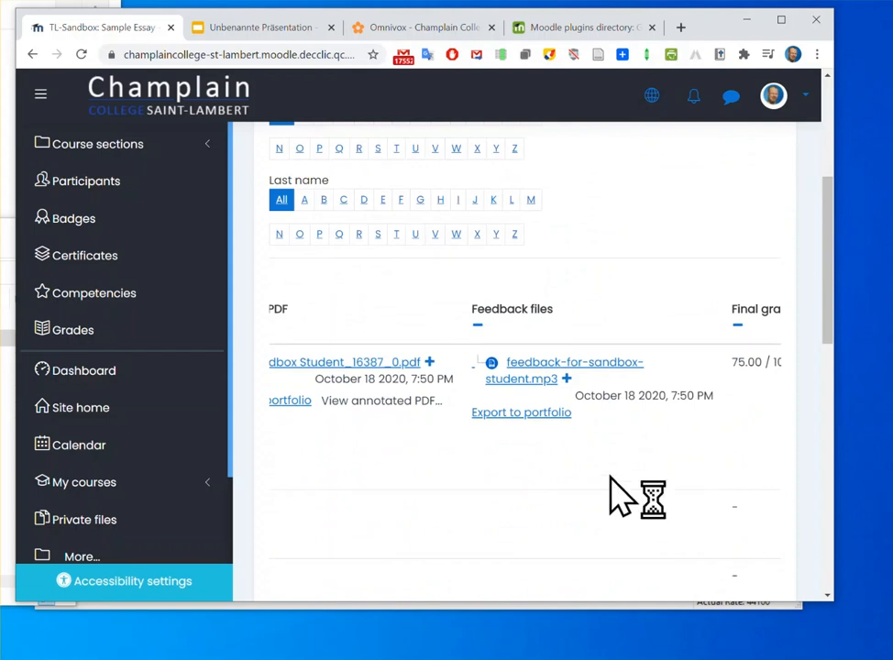
scroll(628, 474, "left", 5)
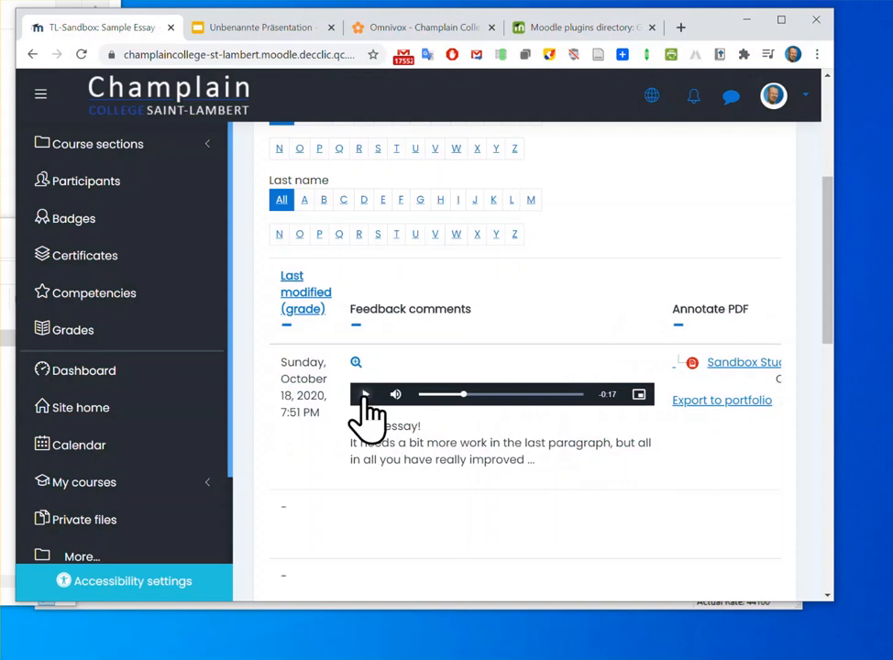
left_click(364, 394)
scroll(694, 468, "up", 5)
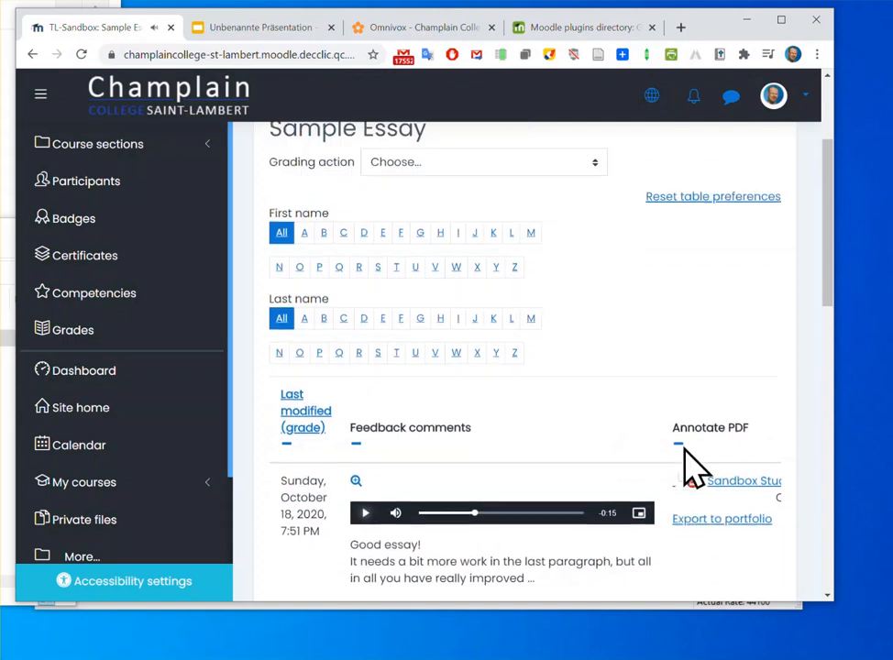